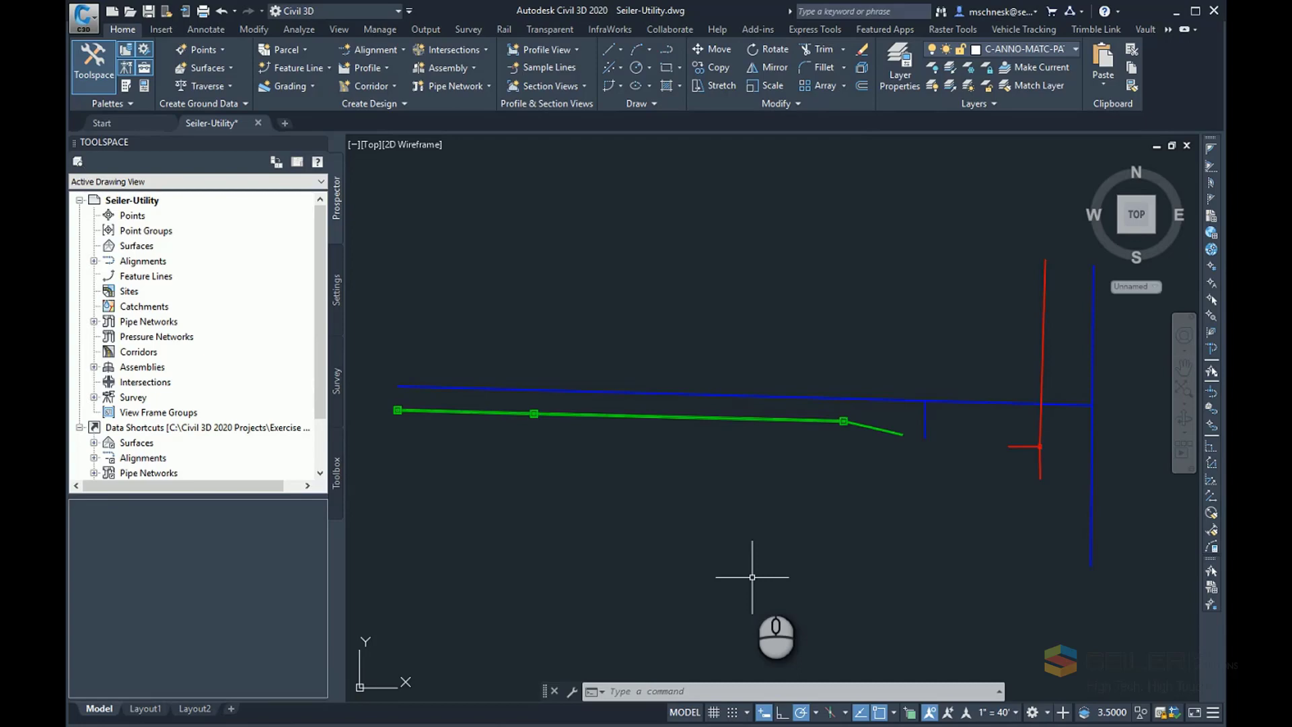
pyautogui.click(336, 289)
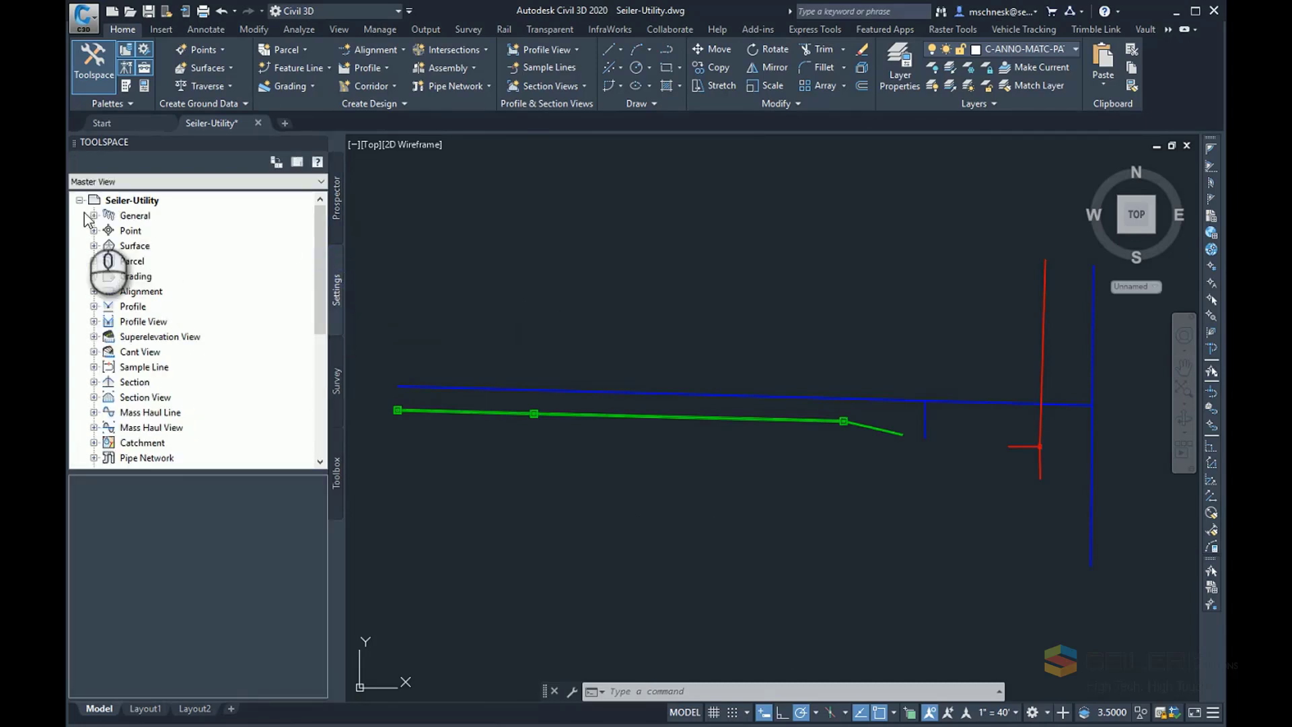
pyautogui.rightClick(135, 200)
pyautogui.click(185, 212)
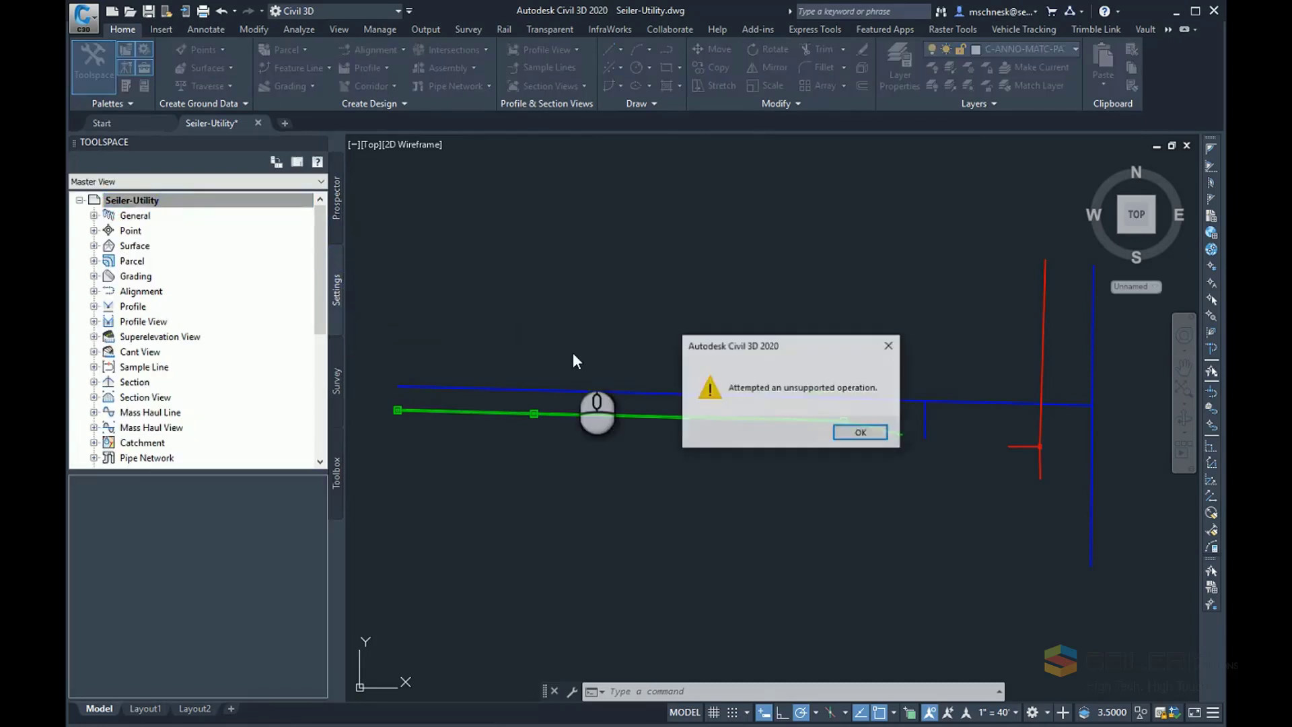
pyautogui.click(851, 432)
pyautogui.click(191, 200)
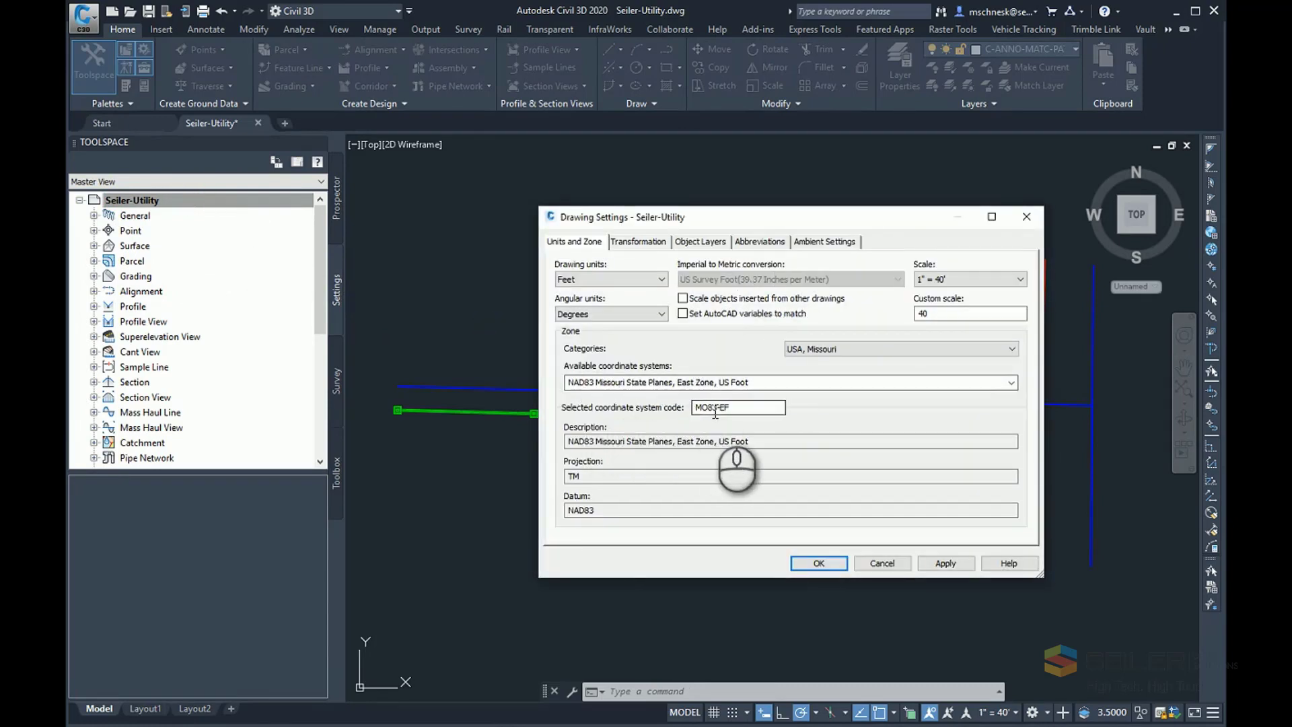
pyautogui.click(740, 407)
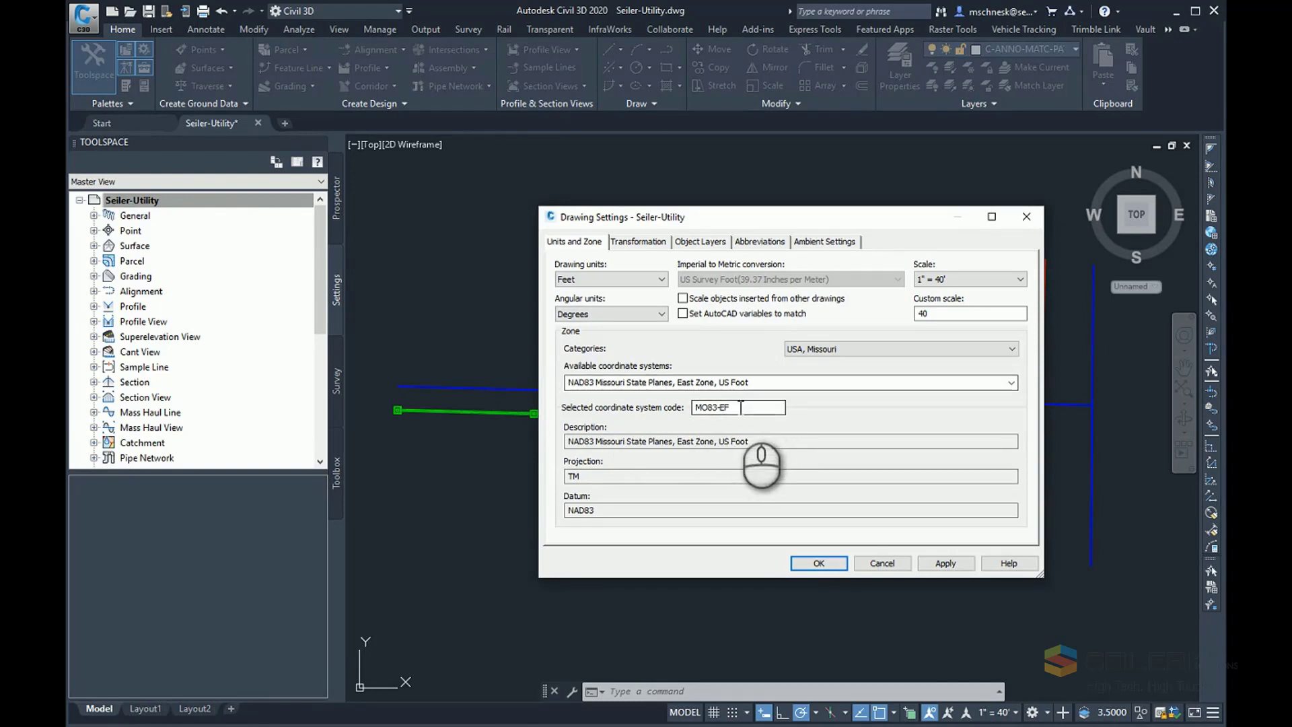
pyautogui.click(835, 565)
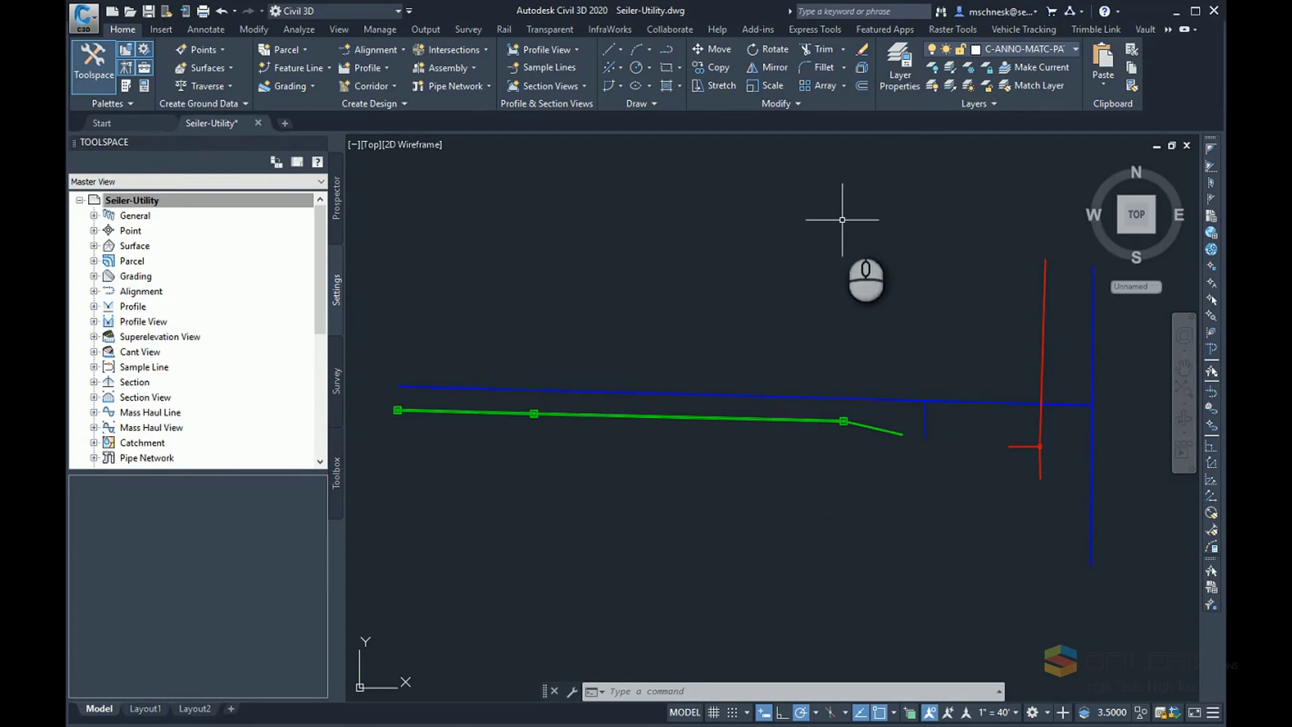
# - Turn on the Map Aerial background from the Geolocation tab beneath the Seiler-Utility linework
pyautogui.click(1167, 30)
pyautogui.click(1167, 70)
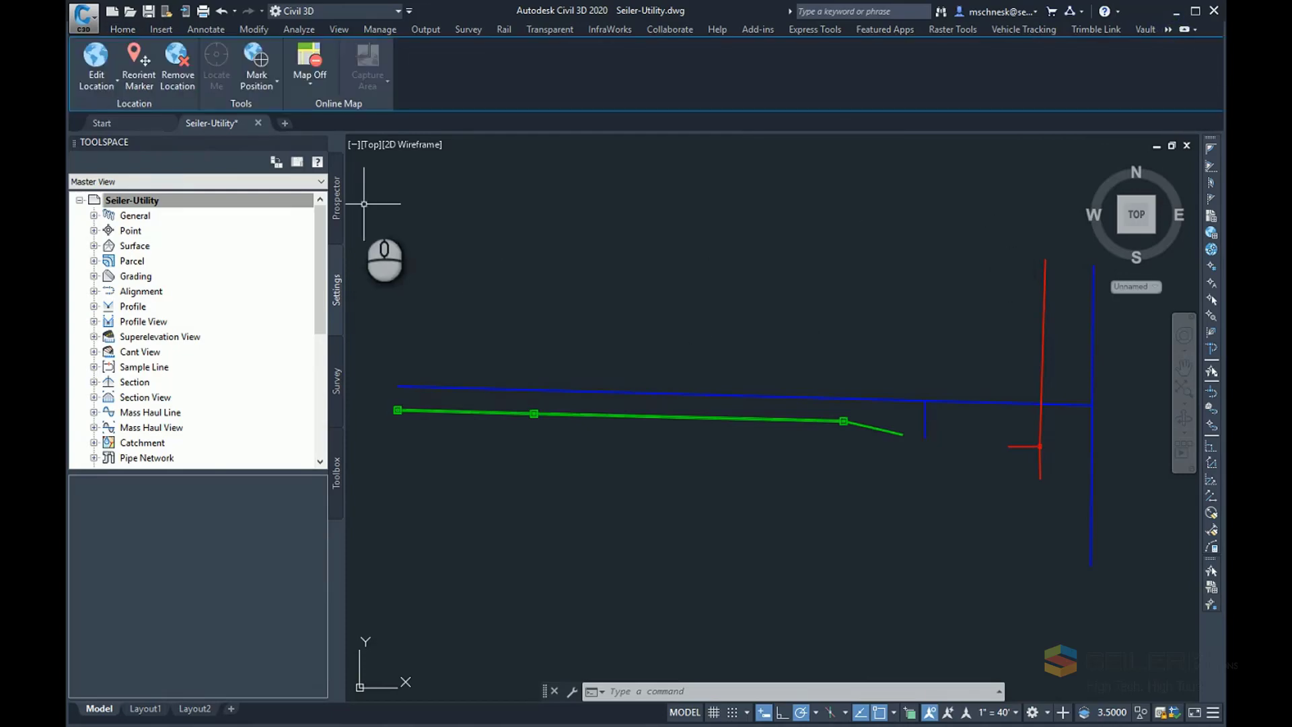
pyautogui.click(304, 83)
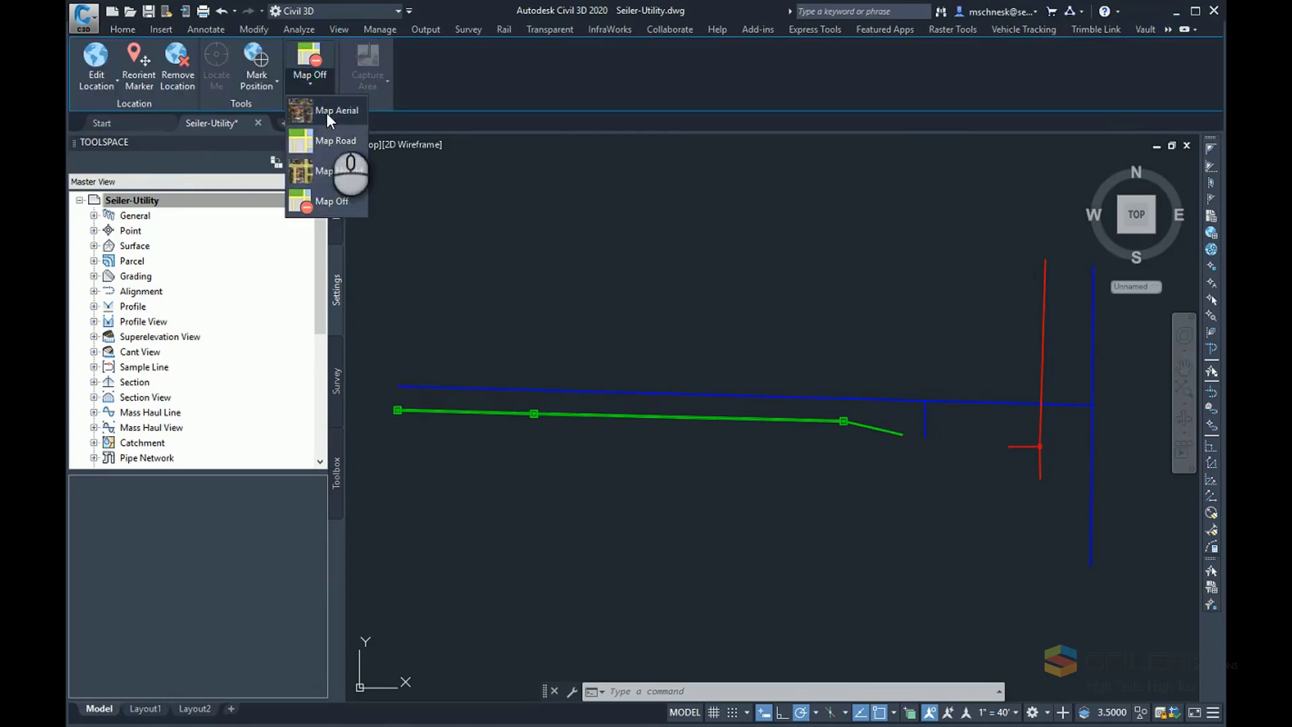
pyautogui.click(325, 112)
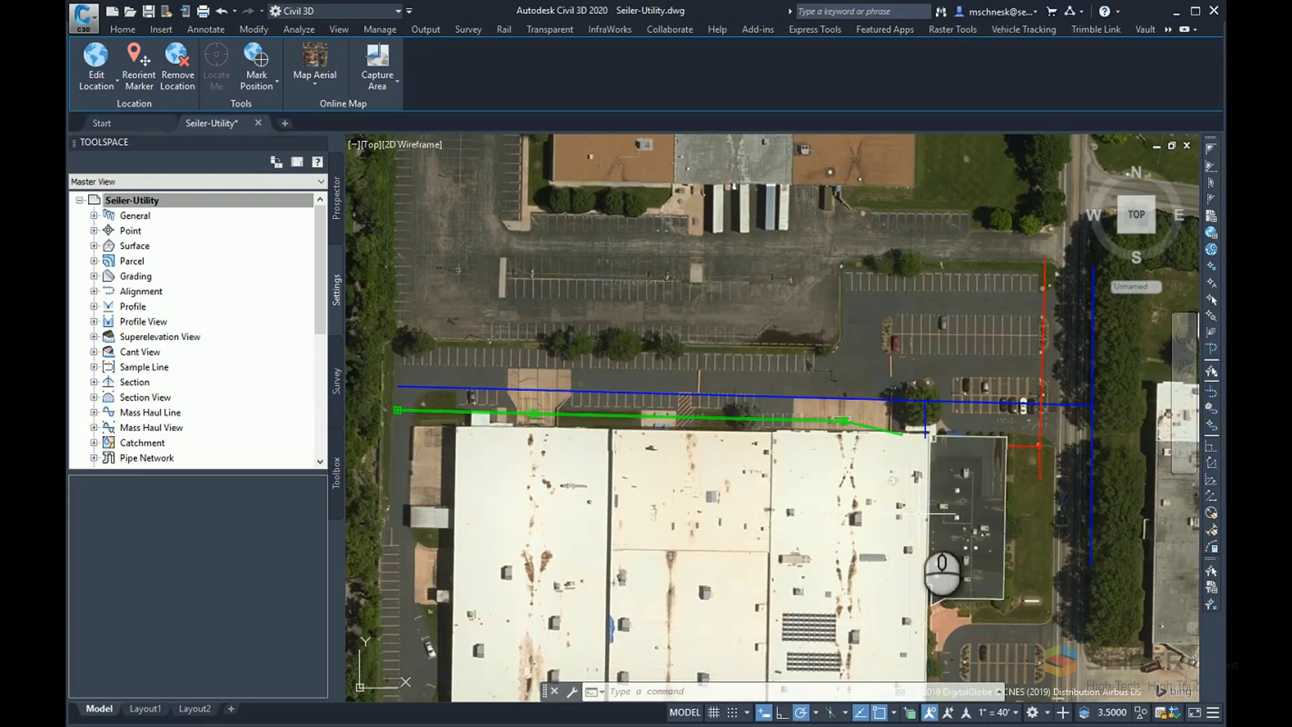
# - Launch Export KML from the Toolbox's Miscellaneous Utilities for the Seiler-Utility drawing
pyautogui.click(142, 174)
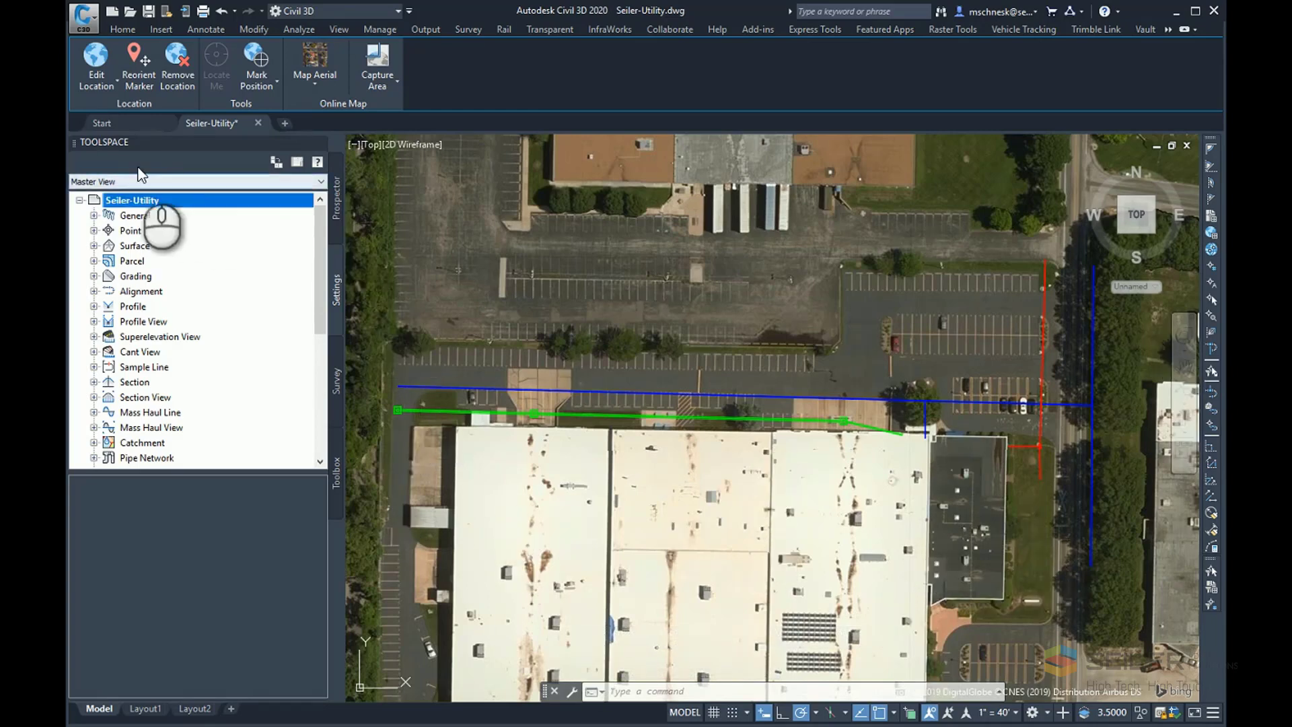
pyautogui.click(337, 474)
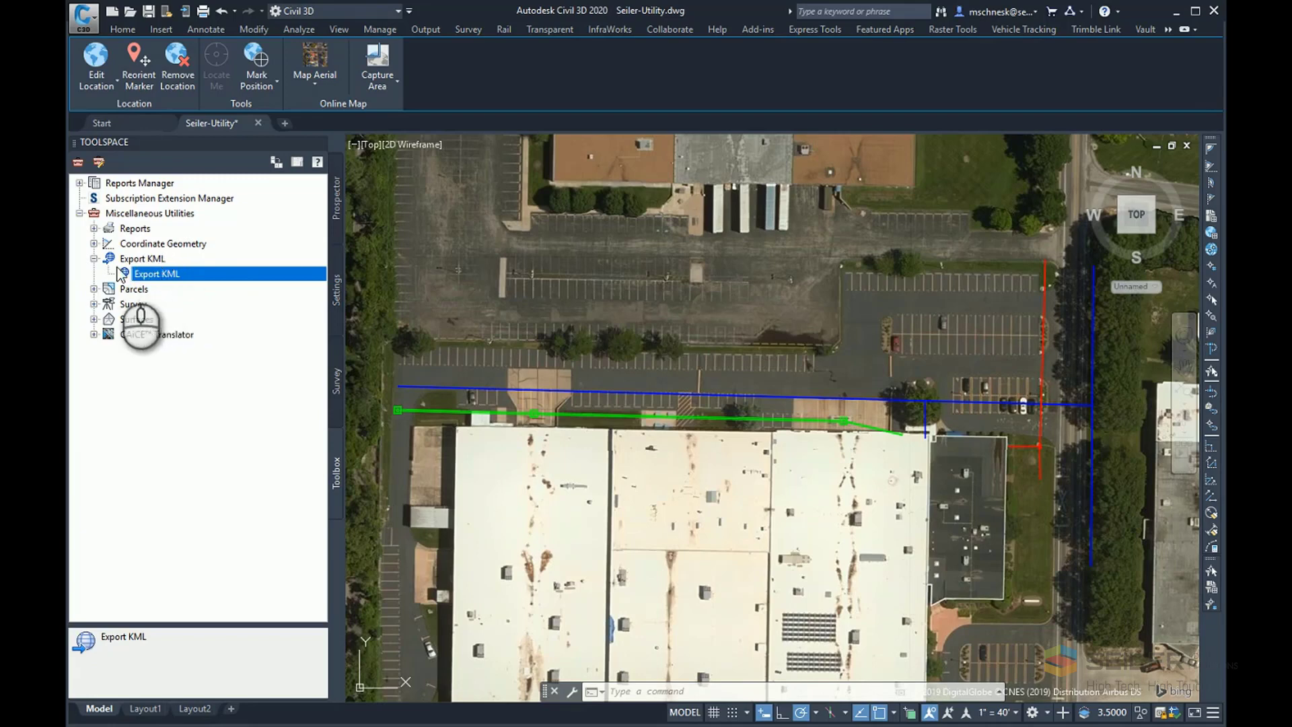
pyautogui.doubleClick(169, 280)
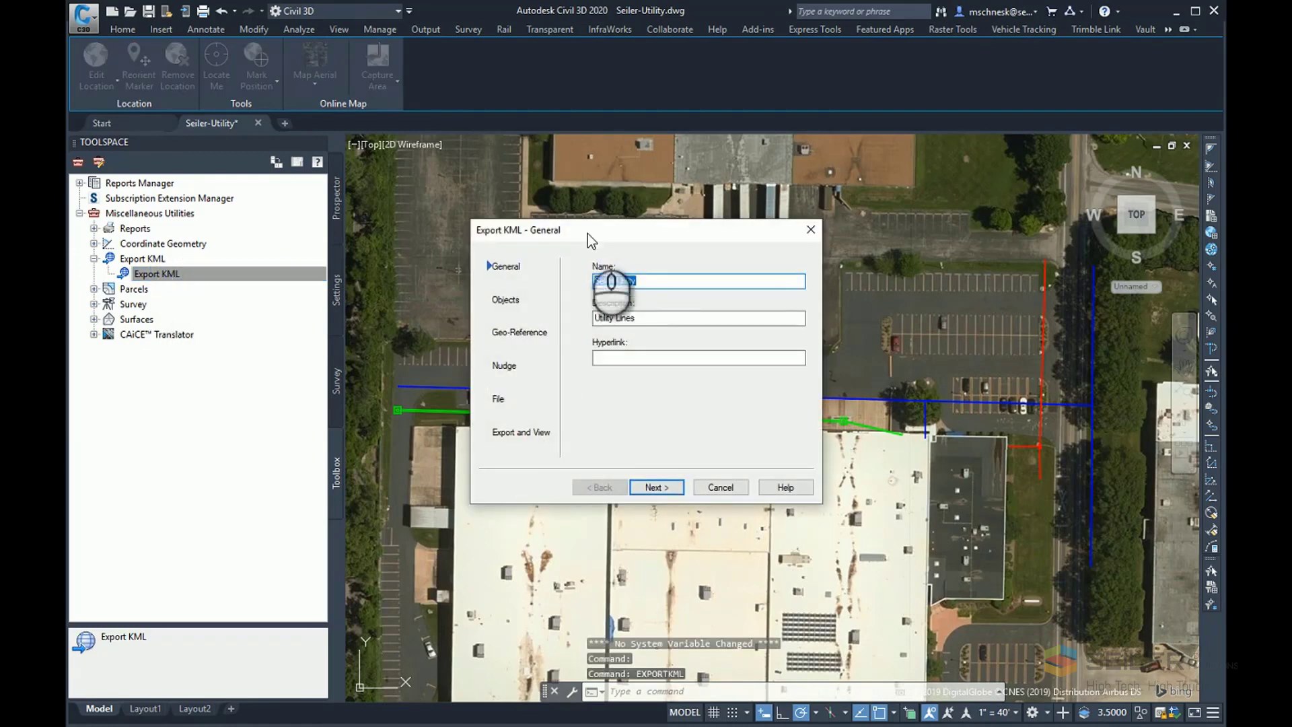
# - Keep the name Seiler-Utility and set the description to 'Utility Lines for Visualization'
pyautogui.moveTo(583, 240); pyautogui.dragTo(630, 233)
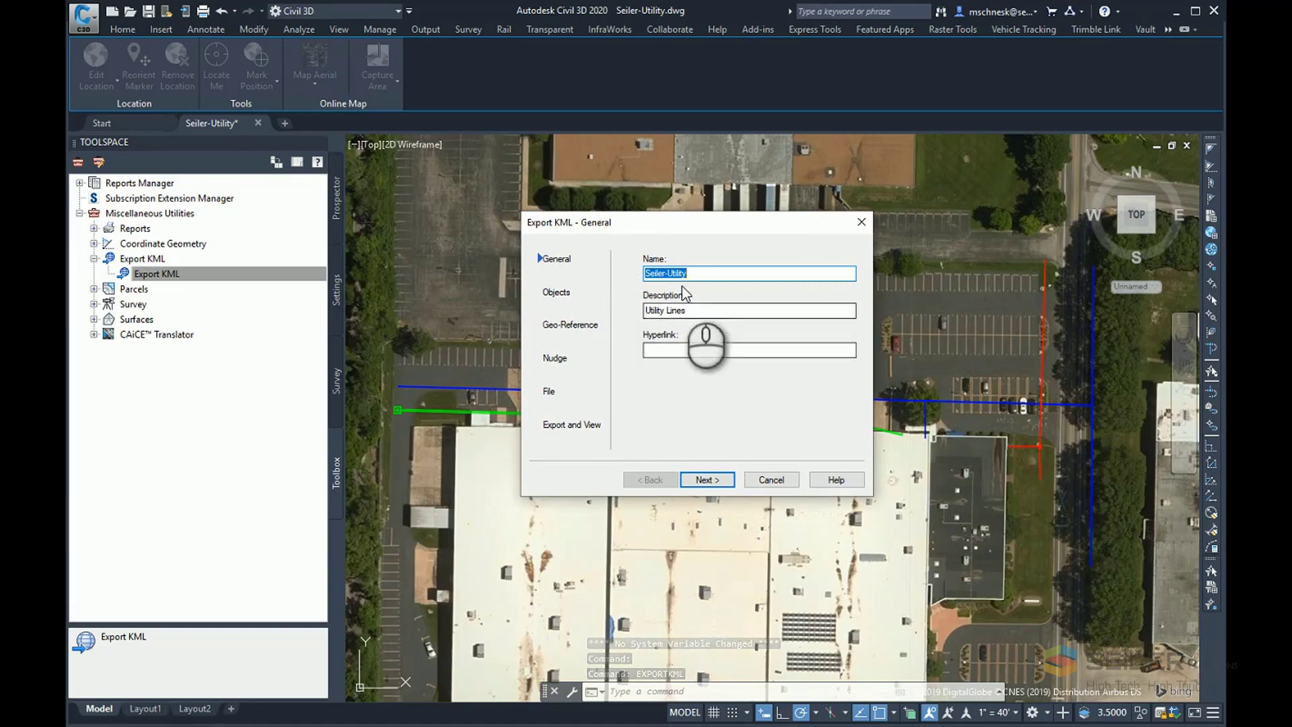
pyautogui.moveTo(706, 275); pyautogui.dragTo(637, 278)
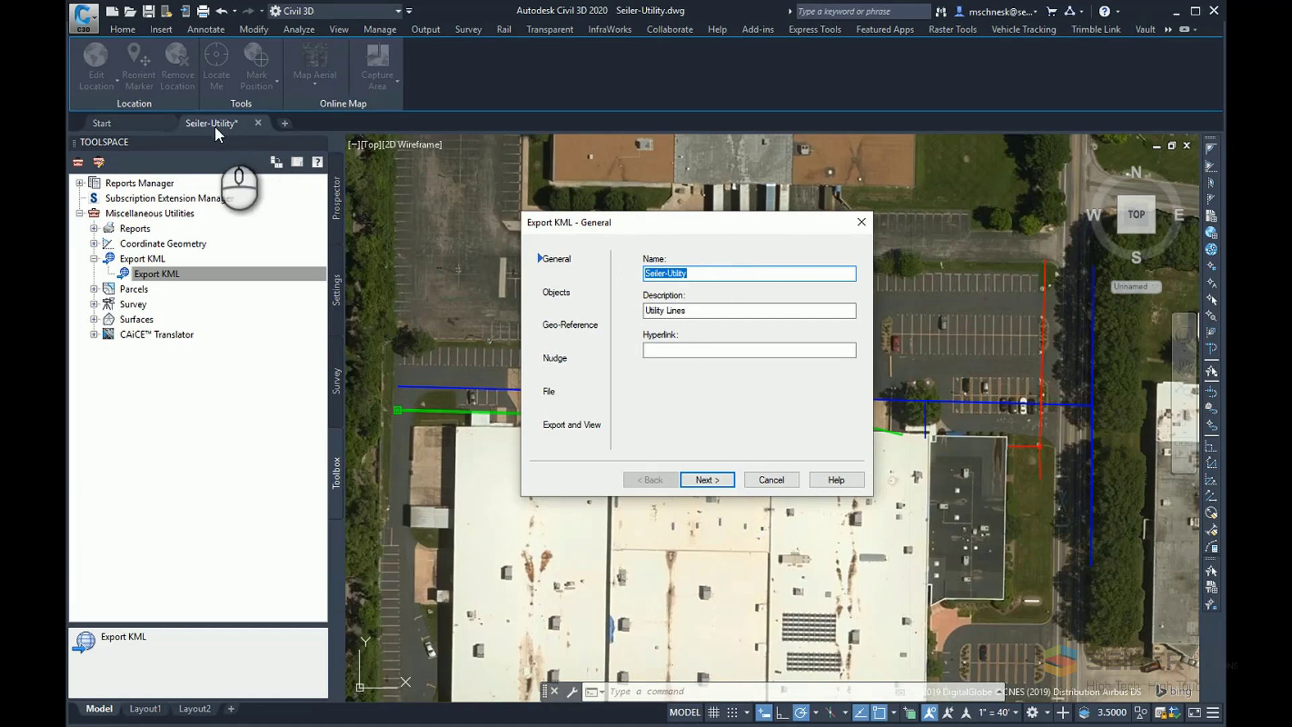
pyautogui.click(712, 273)
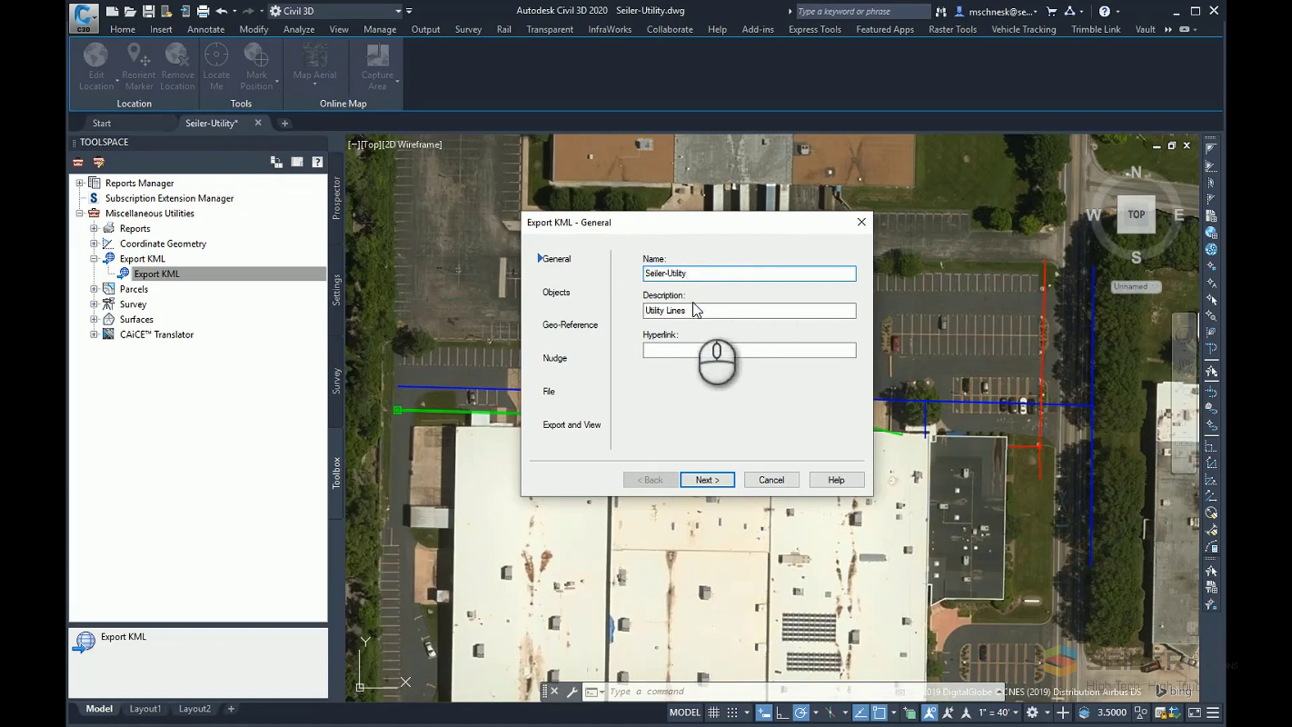
pyautogui.moveTo(693, 310)
pyautogui.mouseDown()
pyautogui.moveTo(666, 311)
pyautogui.moveTo(710, 311)
pyautogui.mouseUp()
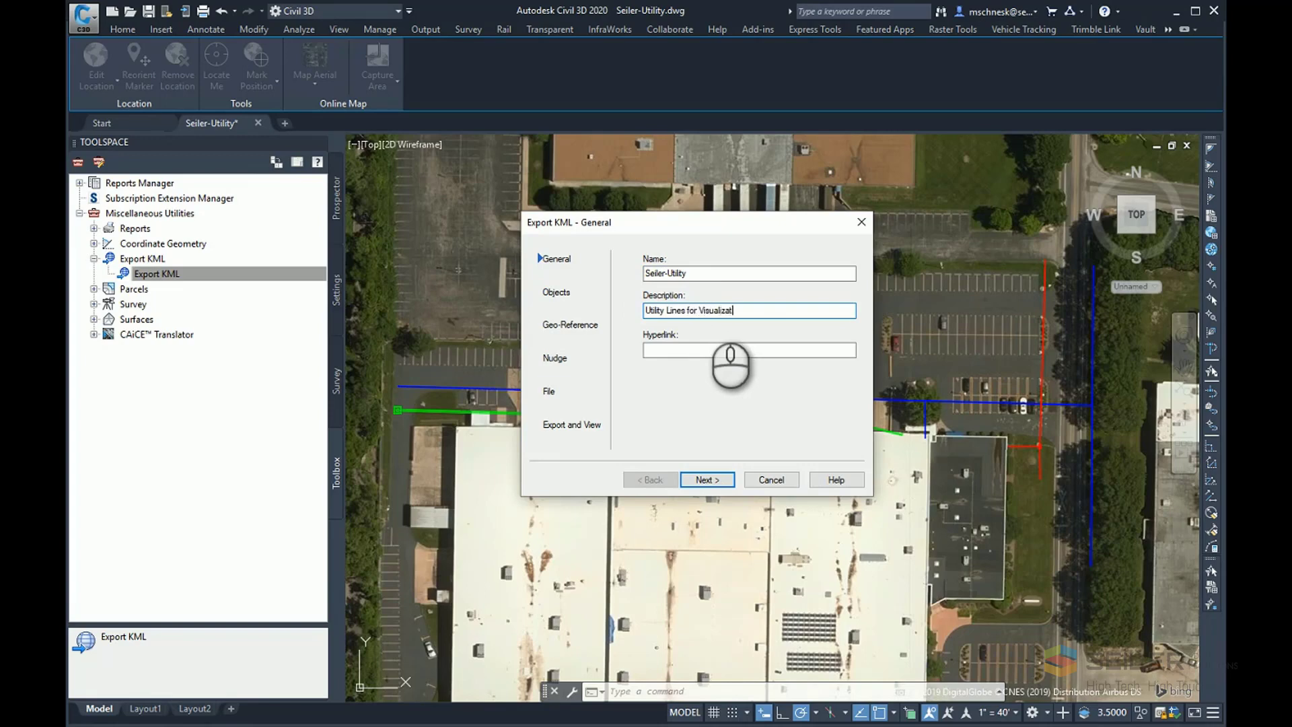
pyautogui.click(714, 350)
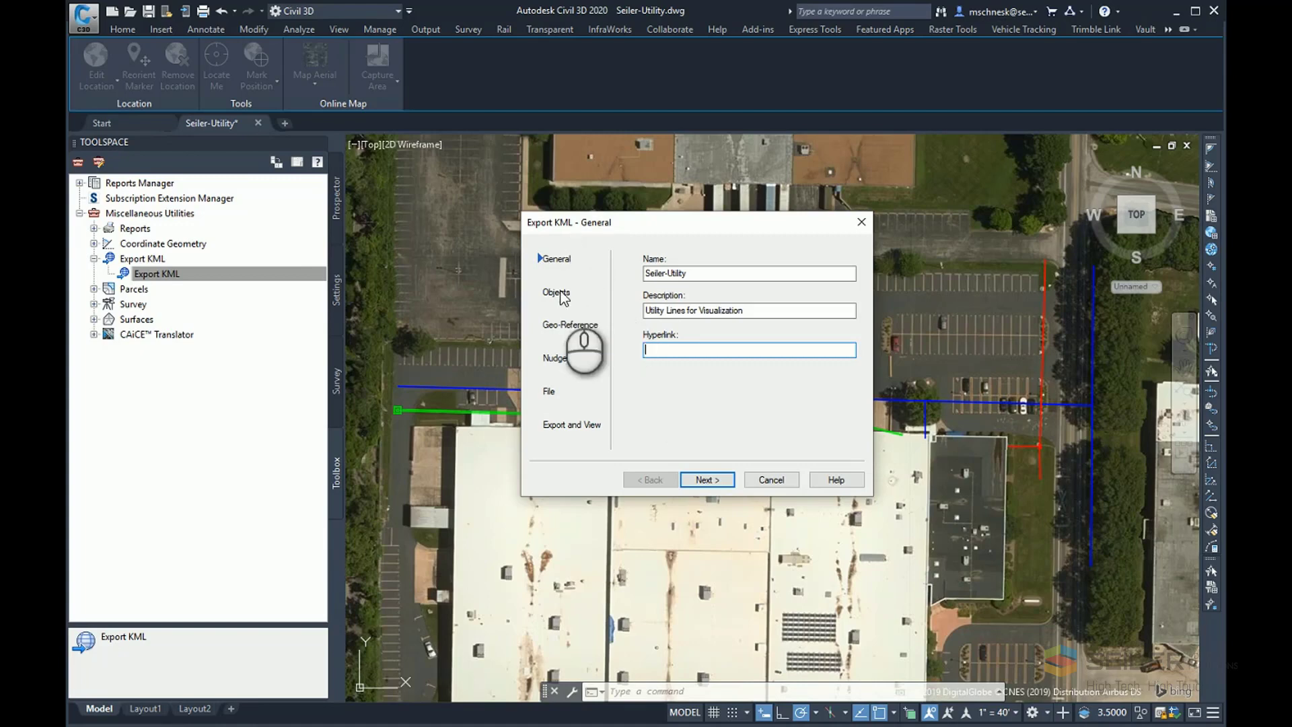
# - Limit the KML export to 15 window-selected pipe network objects, with Export materials unchecked
pyautogui.click(708, 479)
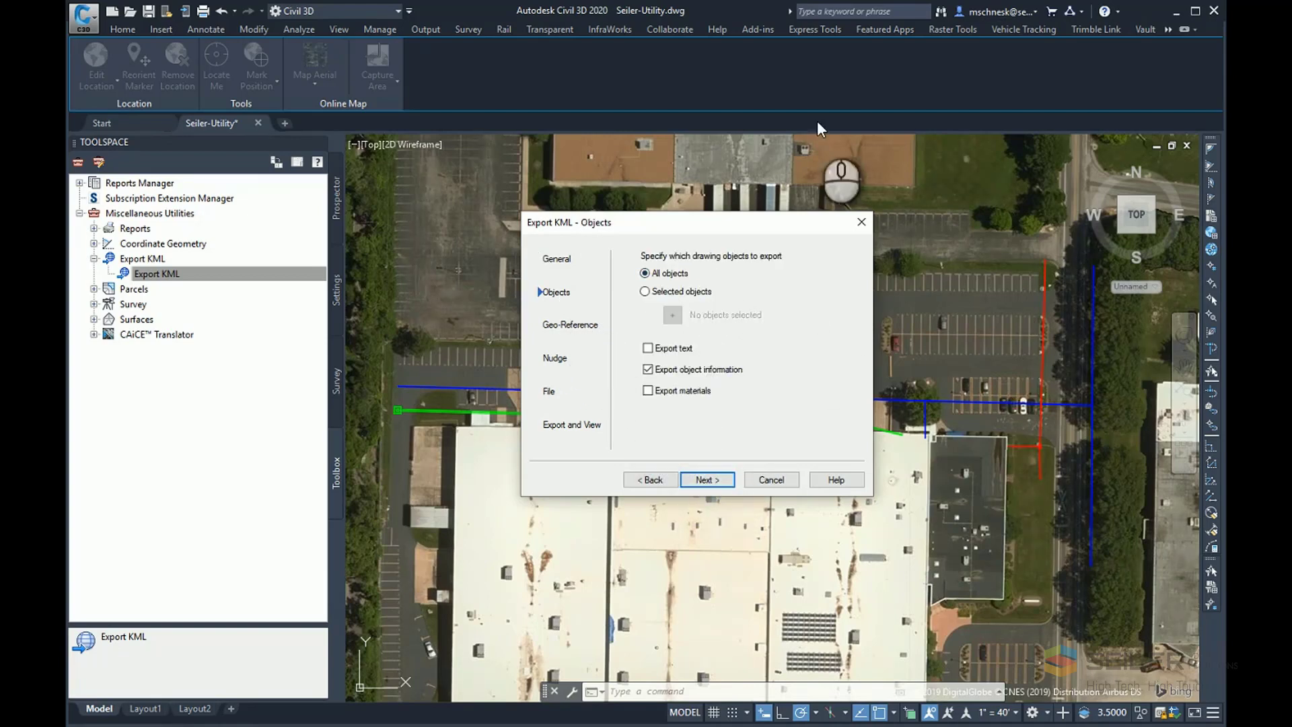
pyautogui.click(644, 291)
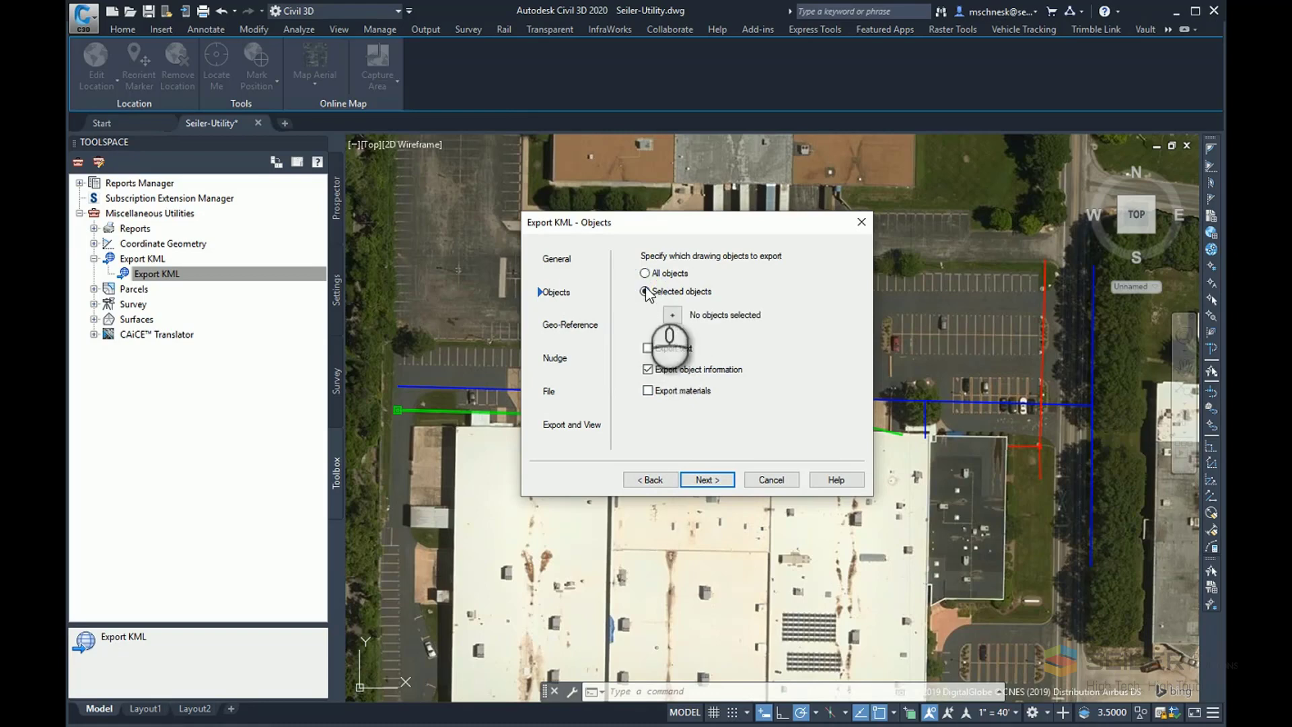
pyautogui.click(672, 315)
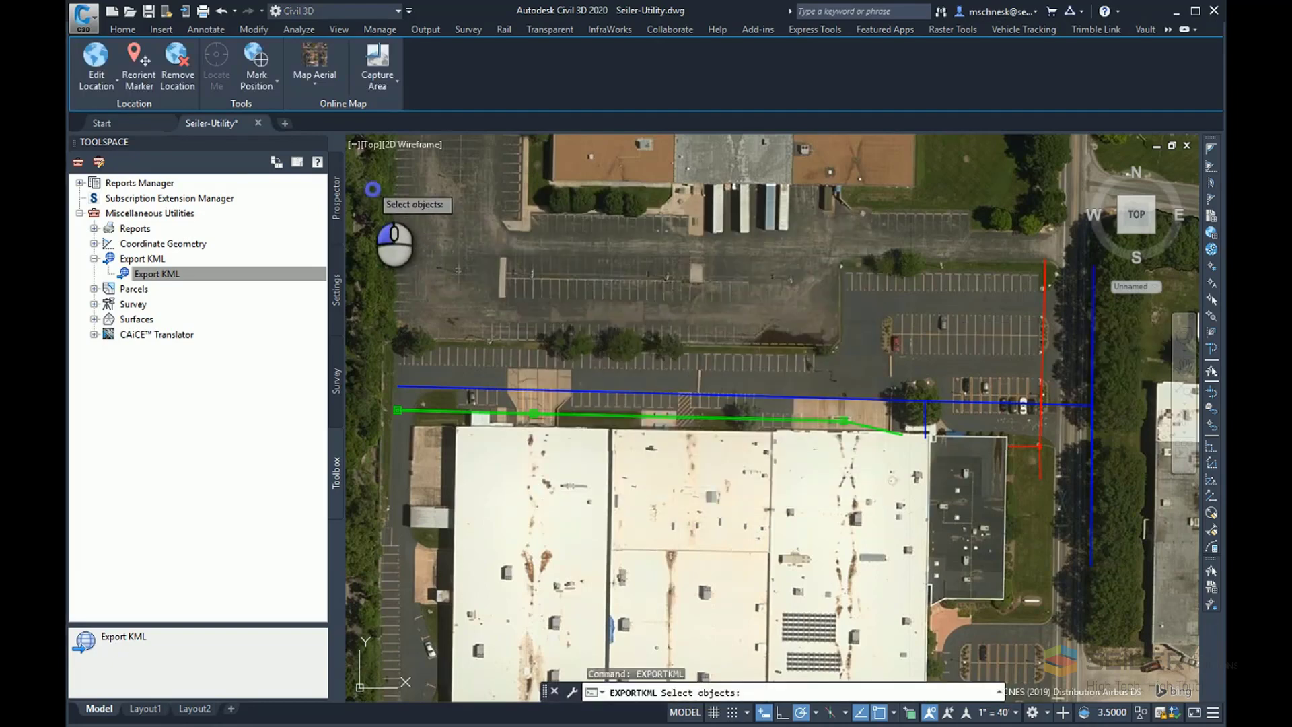
pyautogui.click(373, 189)
pyautogui.click(1134, 637)
pyautogui.press('Return')
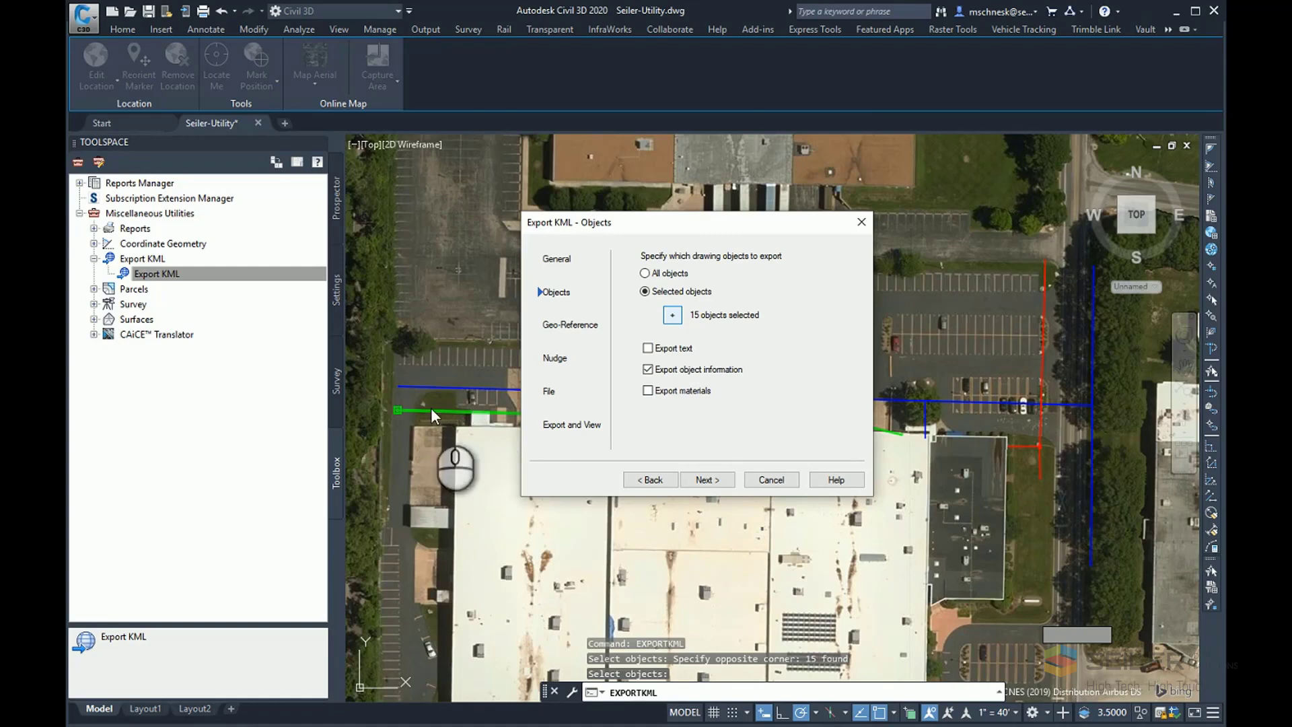
pyautogui.click(652, 395)
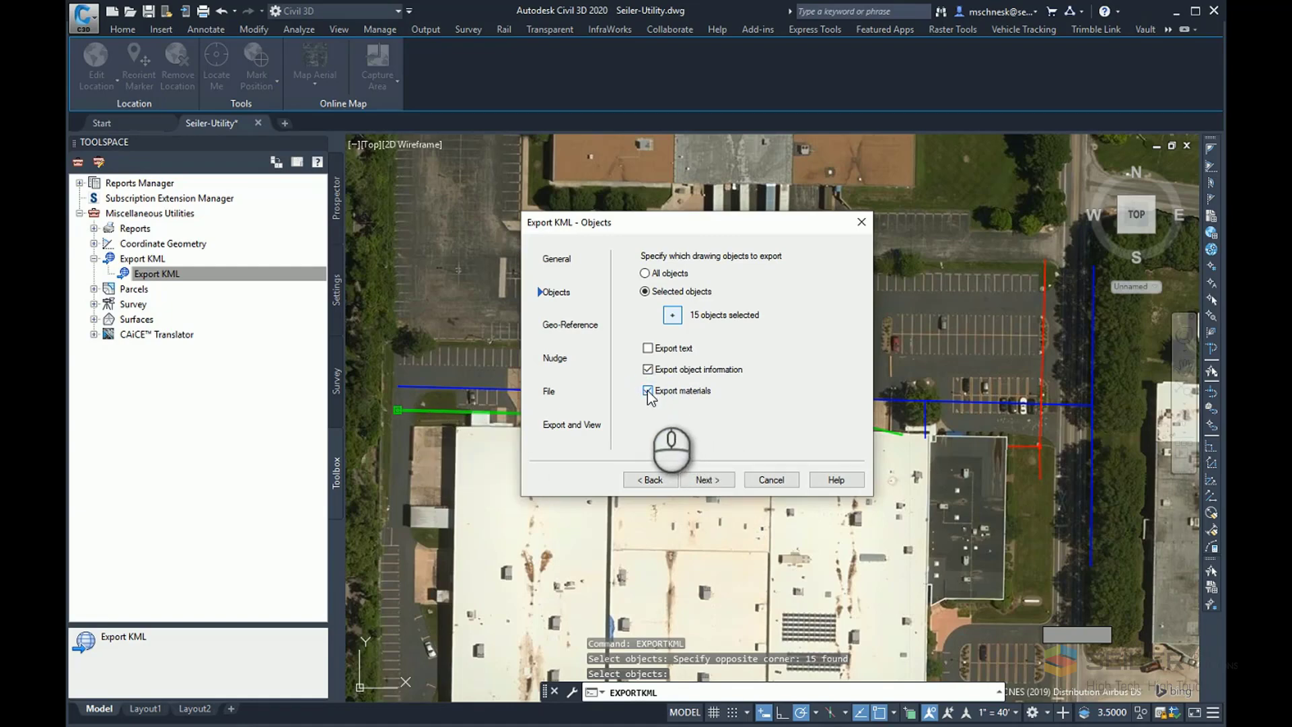
pyautogui.click(648, 391)
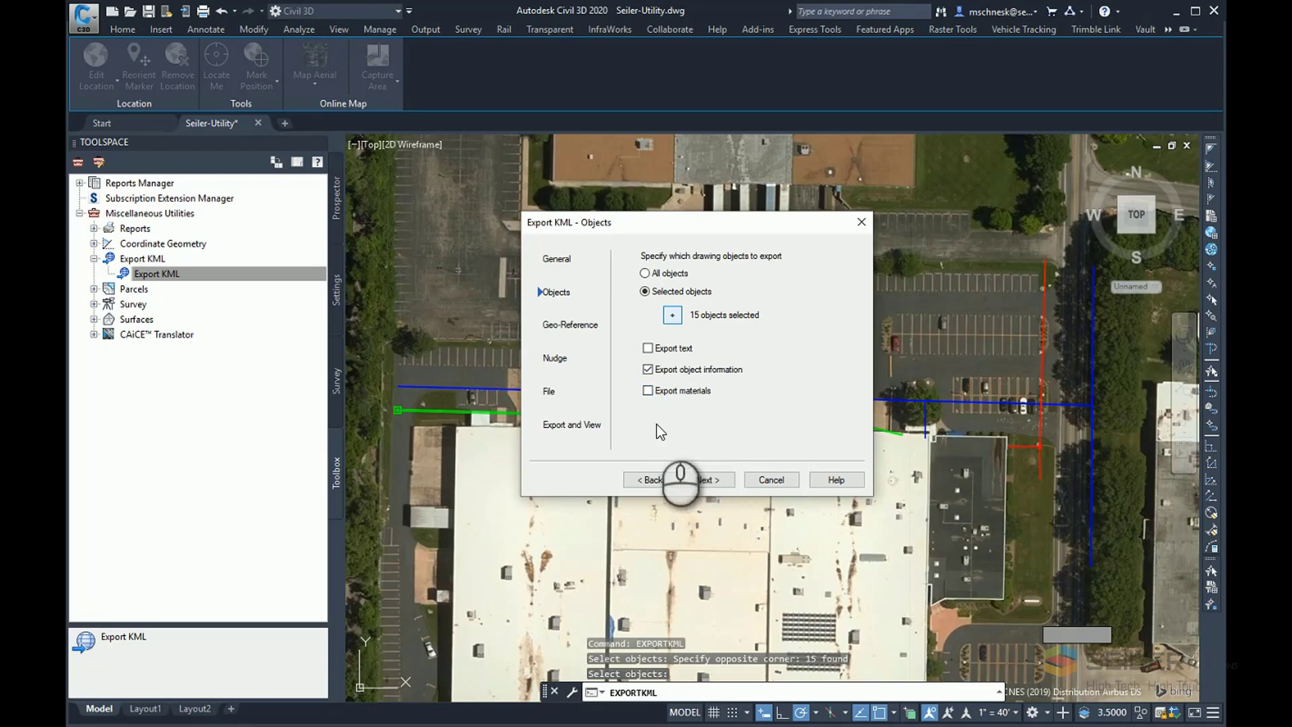
# - Advance to the Geo-Reference page, keeping the NAD83 Missouri State Planes, East Zone transform
pyautogui.click(707, 479)
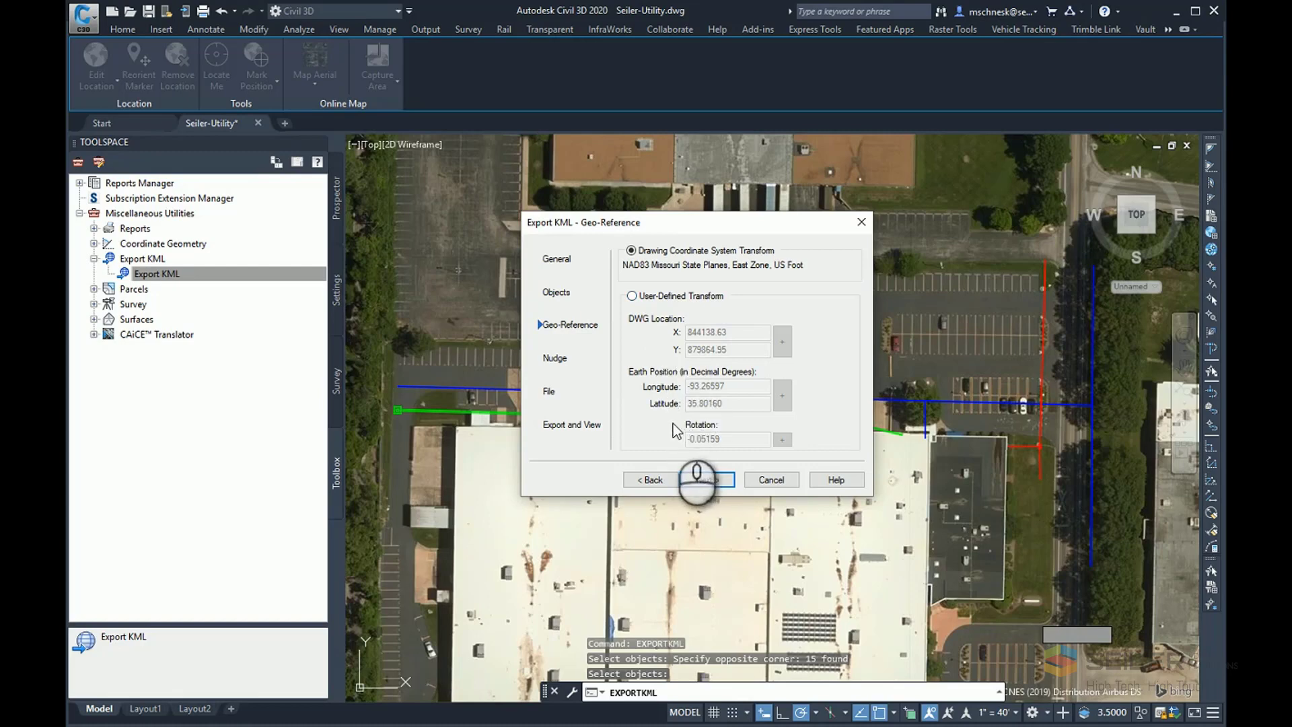
# - Move to the Nudge page, keeping Drape objects on ground with 0.00 elevation
pyautogui.click(699, 480)
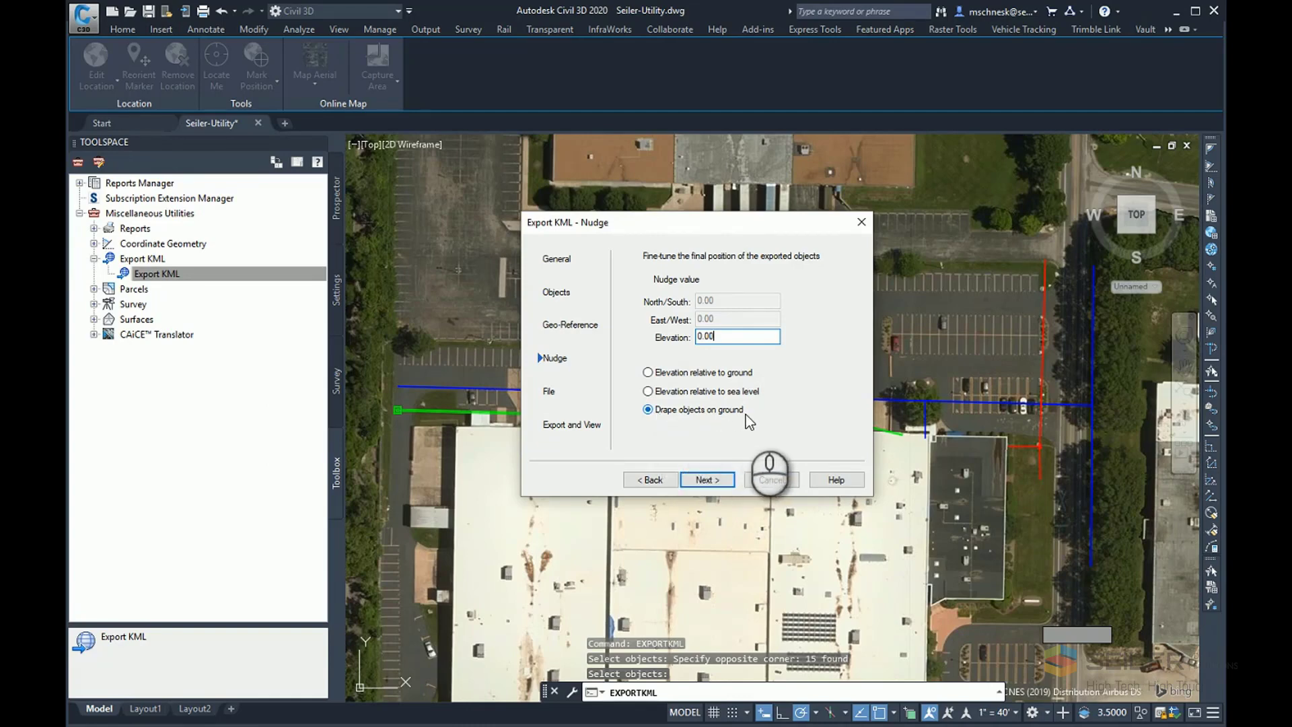
# - Save the output as Seiler-Utility.kmz in Documents and run the export to 100%
pyautogui.click(706, 479)
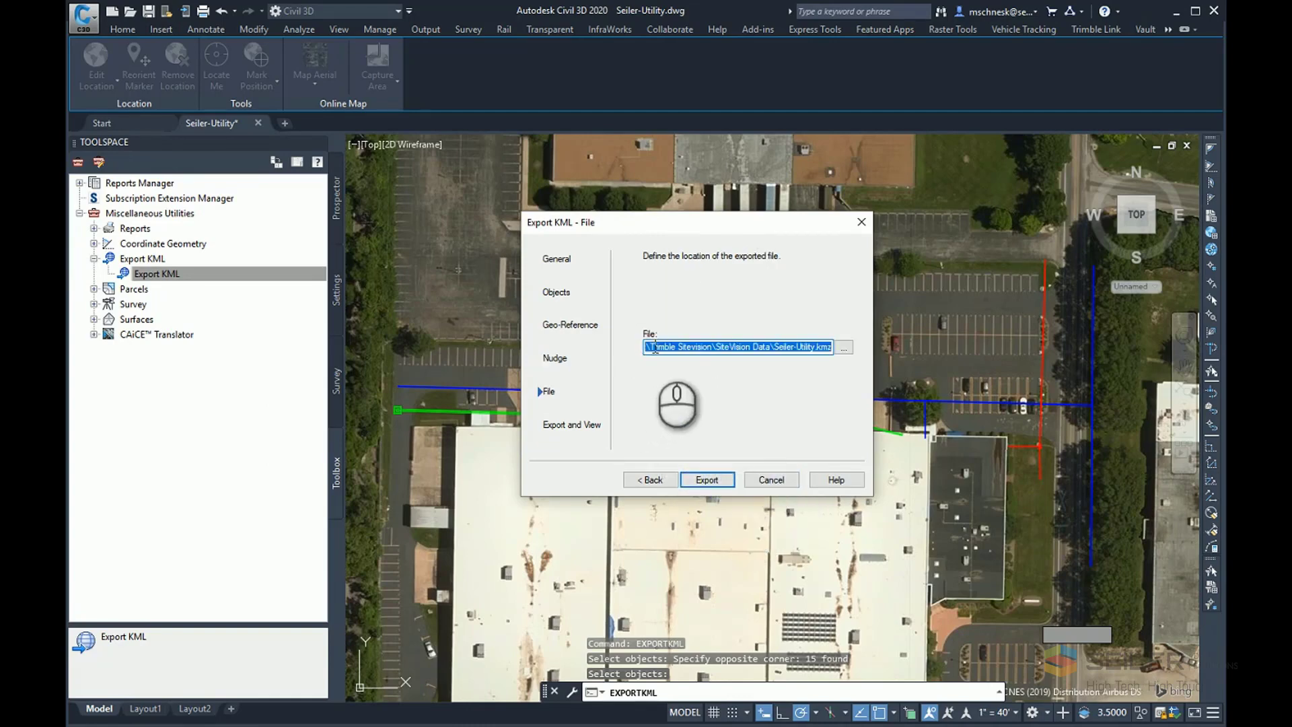
pyautogui.click(844, 347)
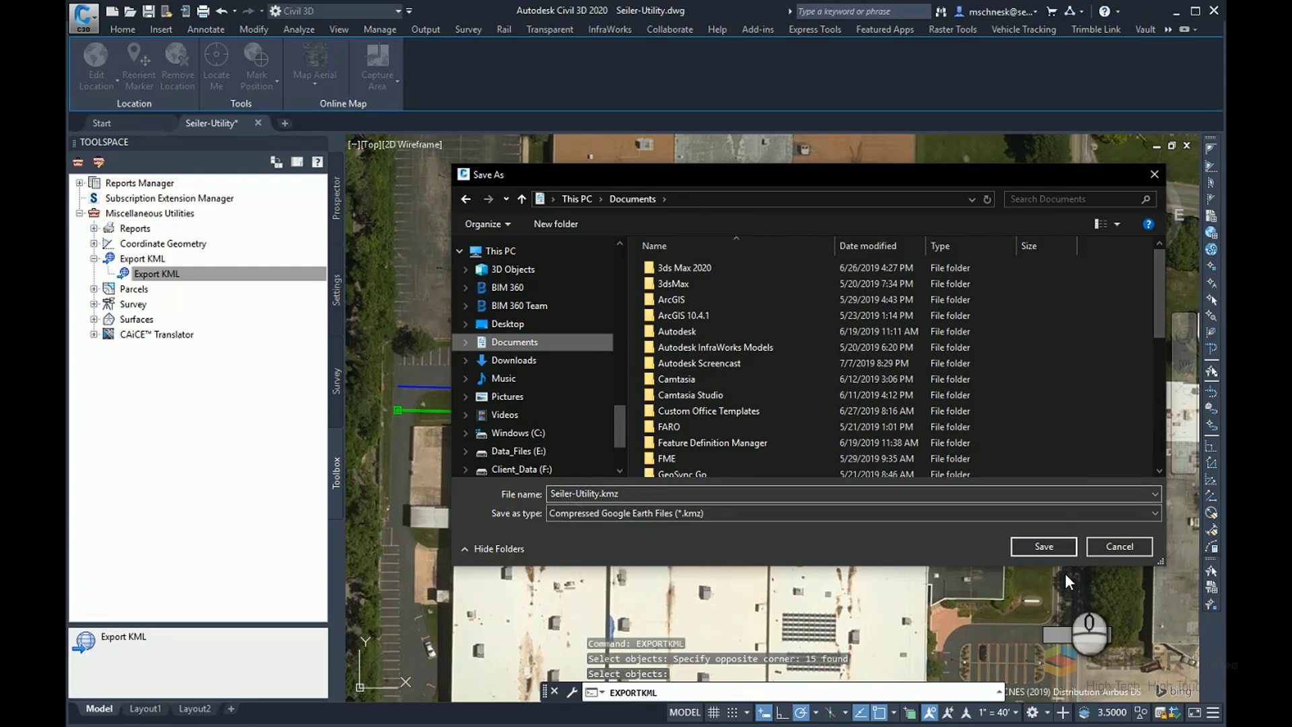
pyautogui.click(800, 513)
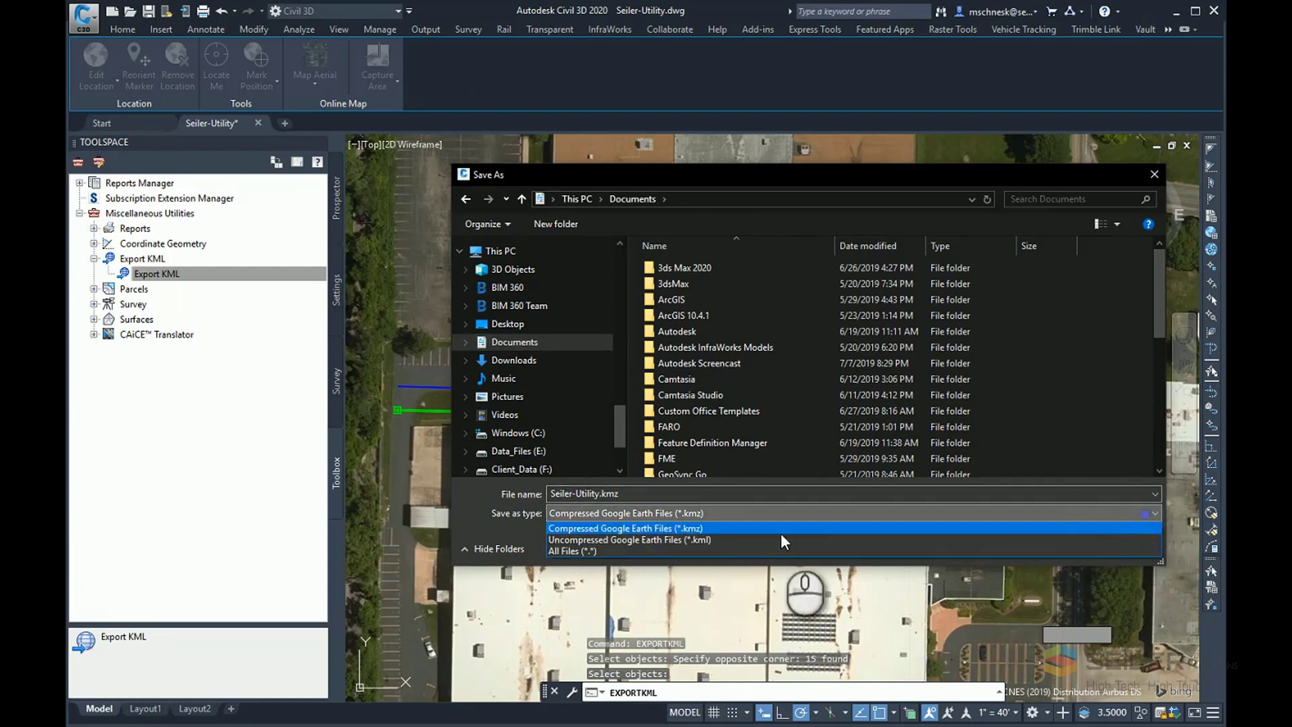
pyautogui.click(655, 541)
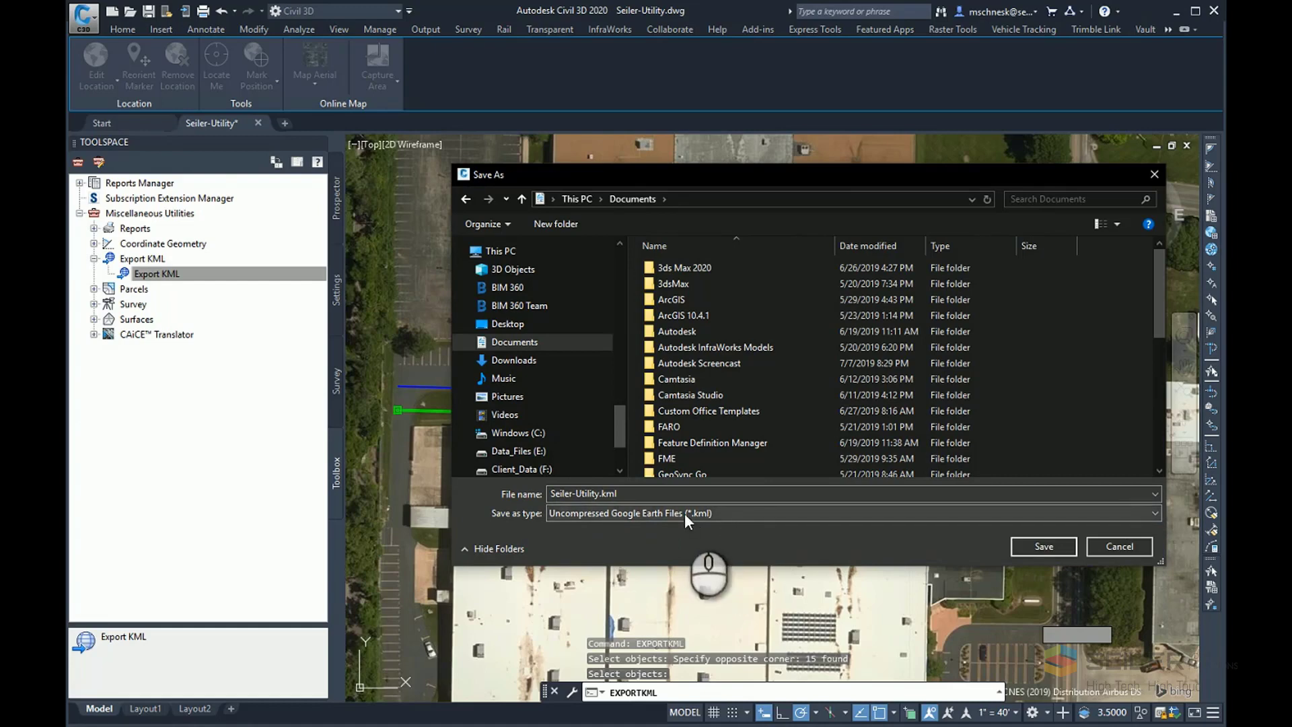
pyautogui.click(1136, 512)
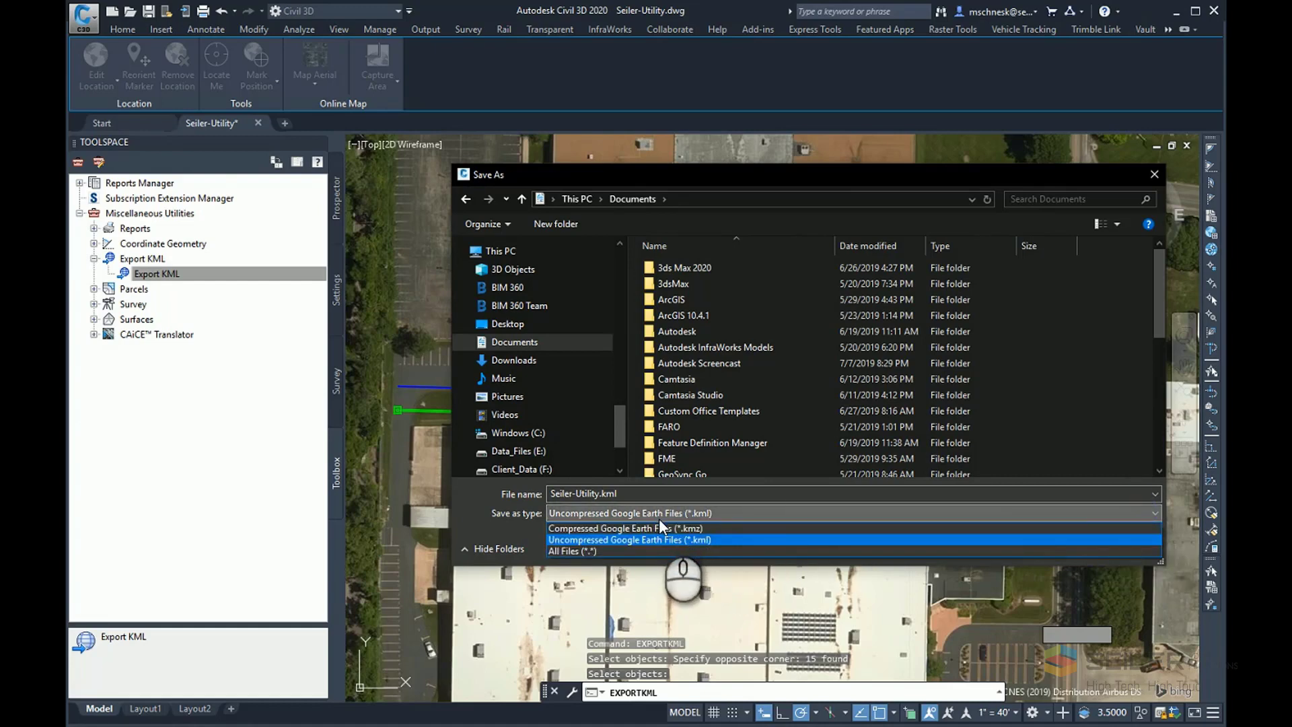
pyautogui.click(660, 528)
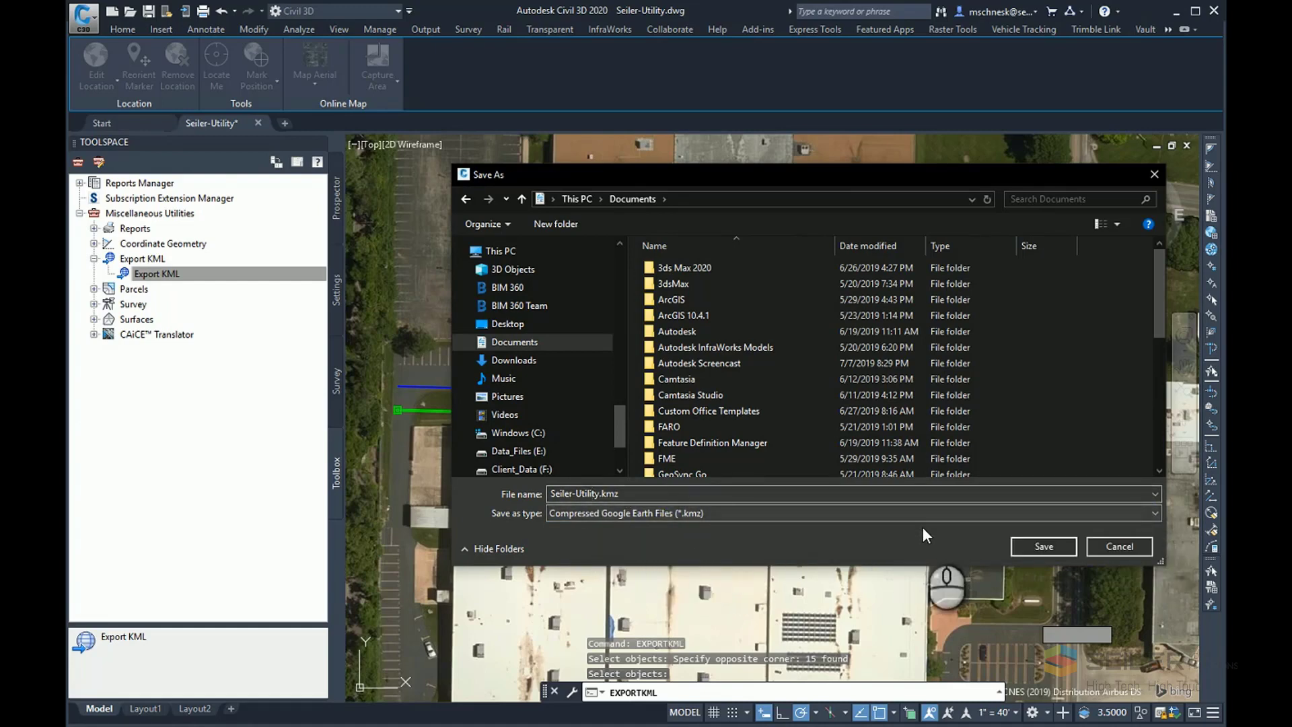
pyautogui.click(1036, 546)
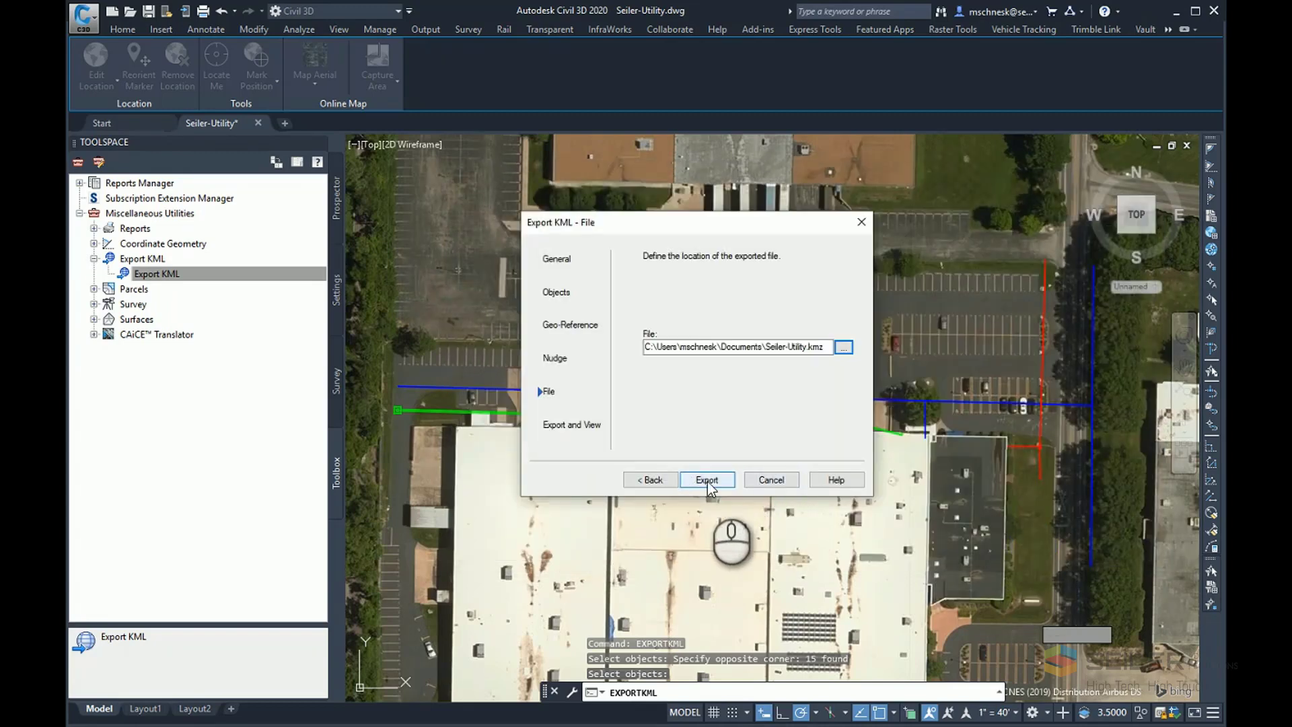
pyautogui.click(708, 480)
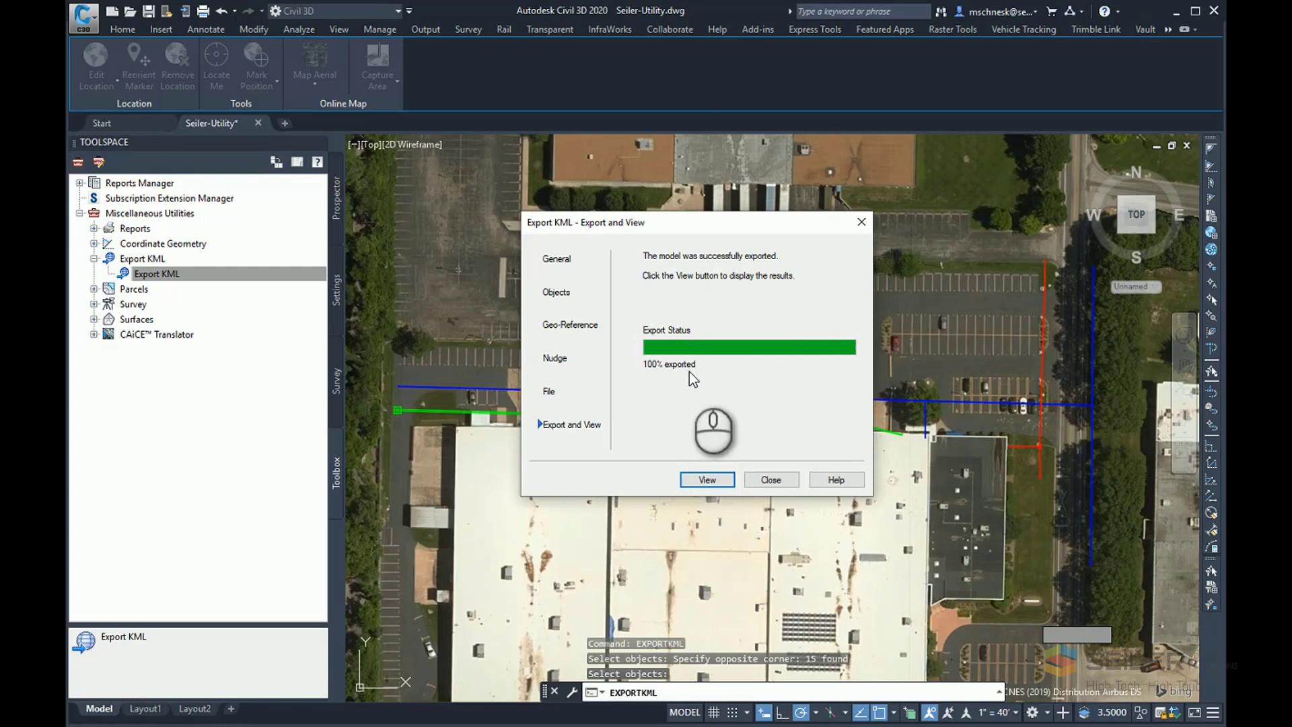
# - Open the exported Seiler-Utility KMZ in Google Earth Pro under Temporary Places
pyautogui.click(707, 480)
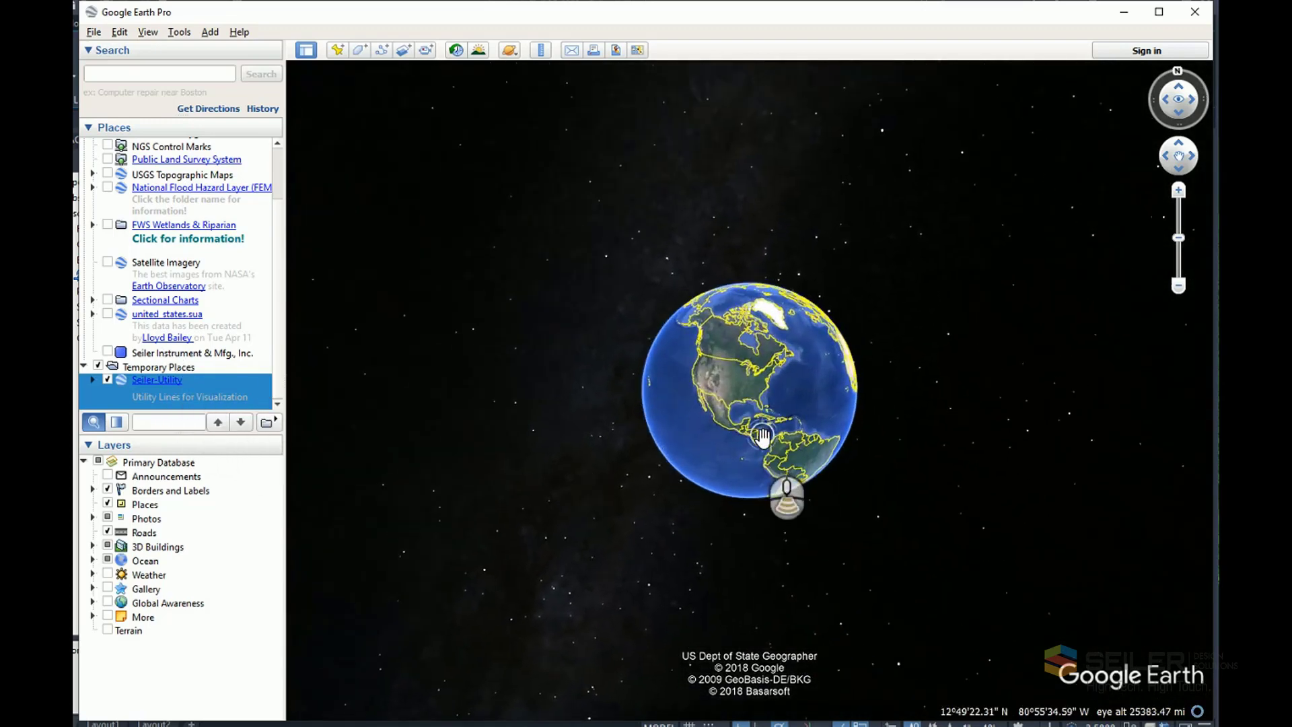
pyautogui.scroll(3, 761, 435)
pyautogui.scroll(-5, 767, 437)
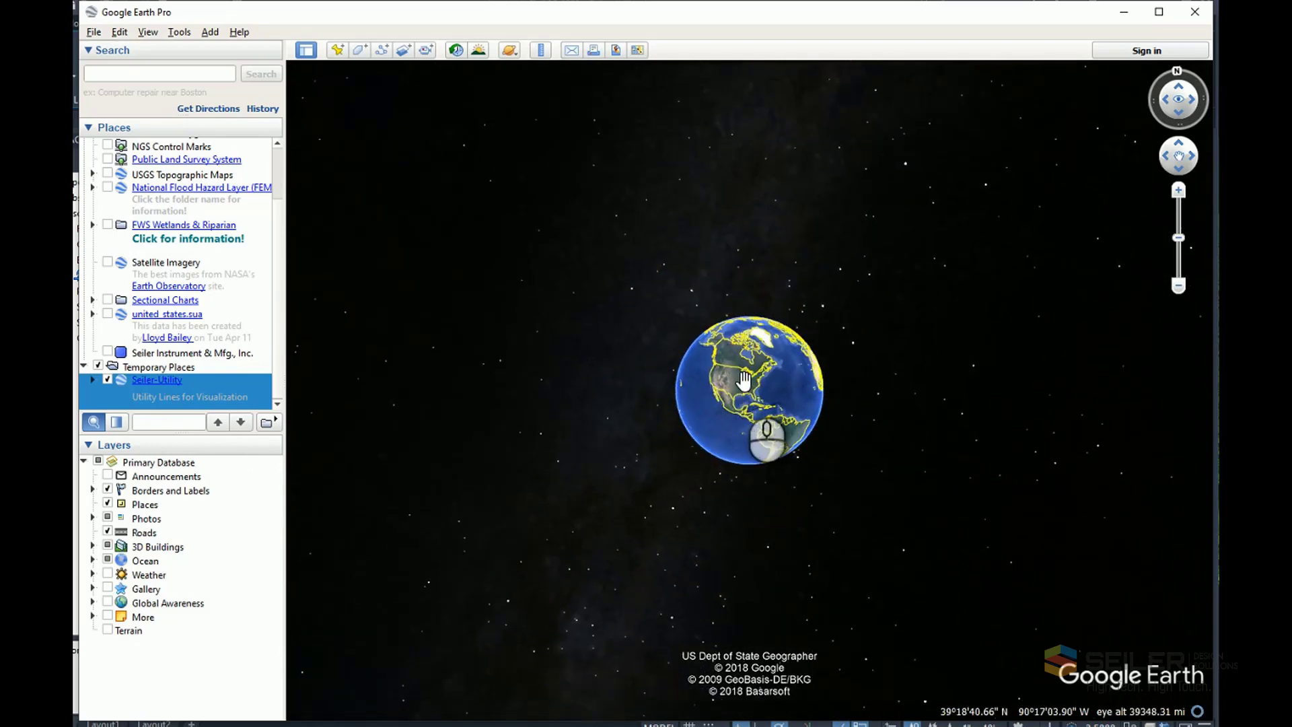
# - Zoom, tilt and pan to the site showing green, blue and red utility lines over the building
pyautogui.click(169, 354)
pyautogui.scroll(2, 623, 501)
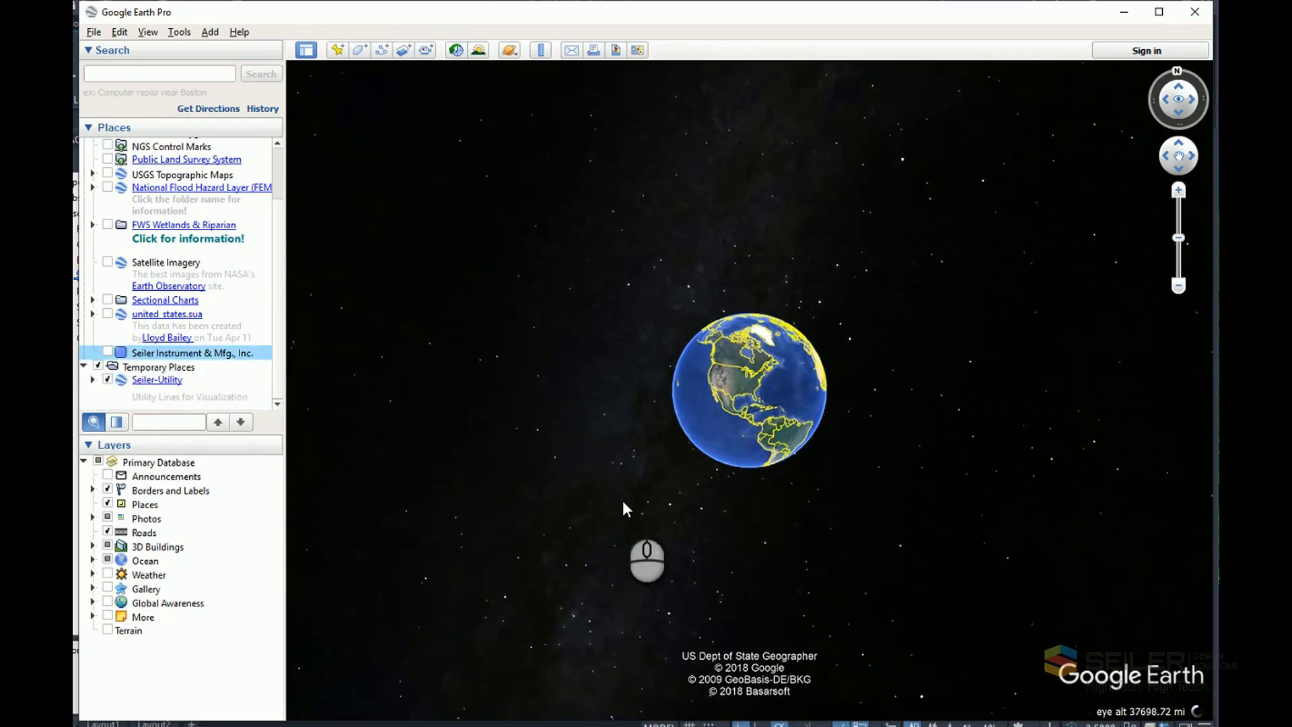
pyautogui.scroll(3, 623, 499)
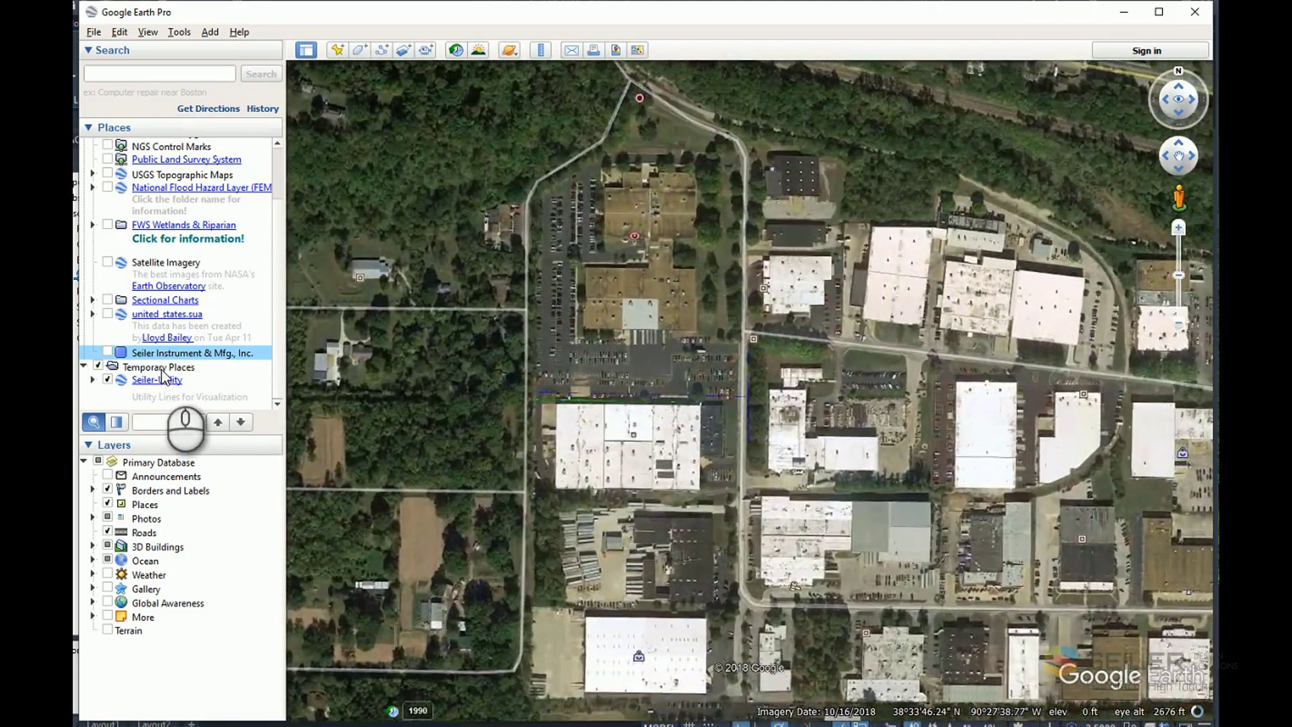
pyautogui.scroll(3, 641, 412)
pyautogui.scroll(5, 707, 424)
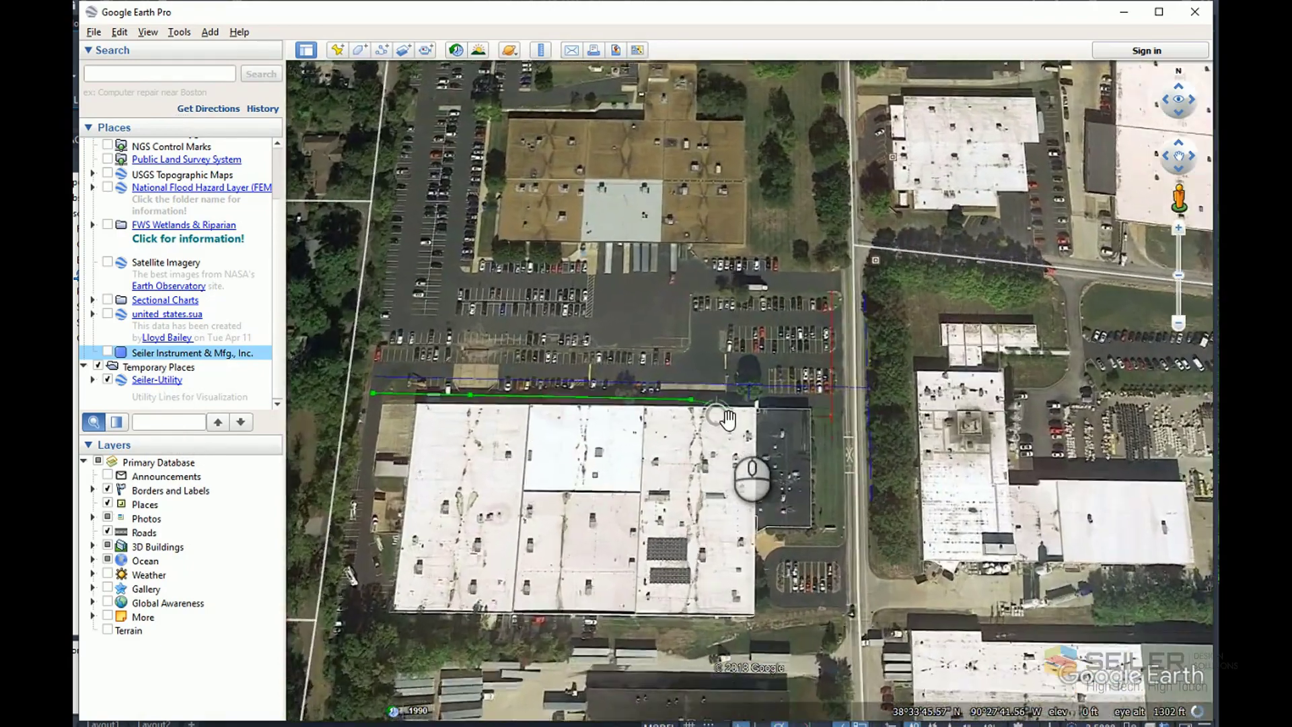
pyautogui.scroll(3, 808, 447)
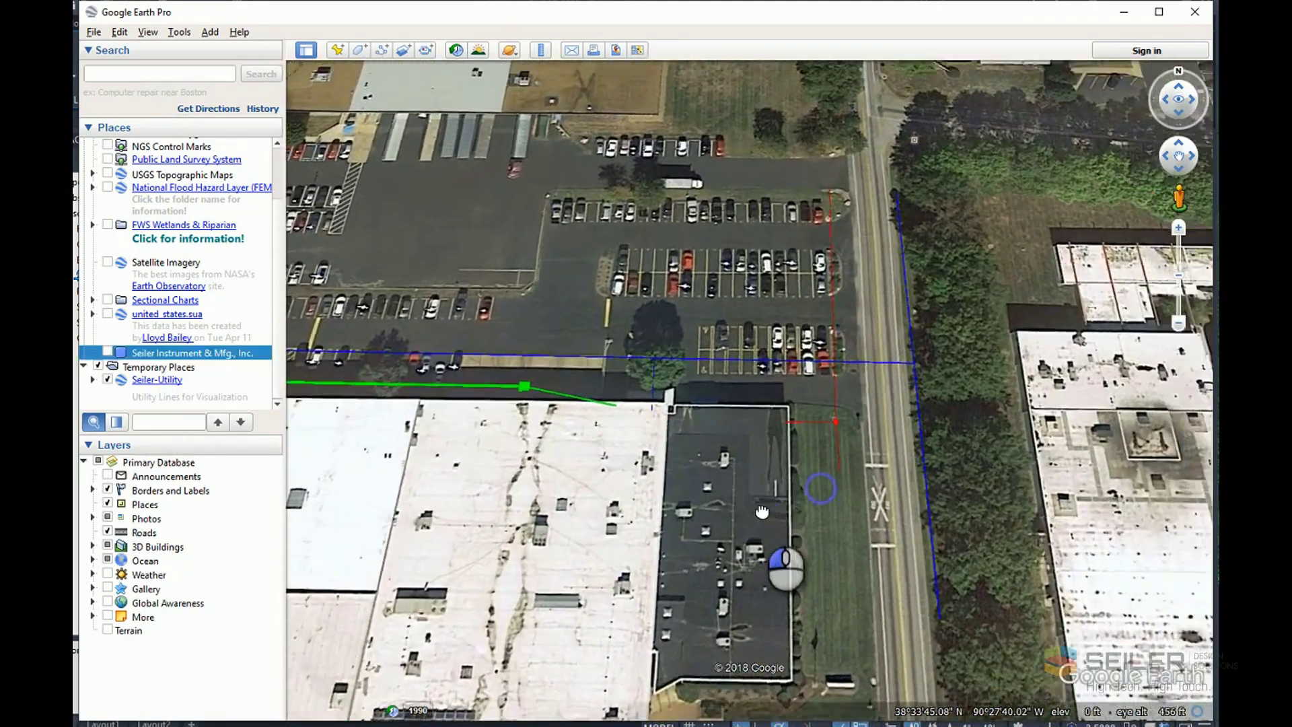
pyautogui.moveTo(754, 501); pyautogui.dragTo(764, 473, button='right')
pyautogui.moveTo(763, 473); pyautogui.dragTo(1079, 547)
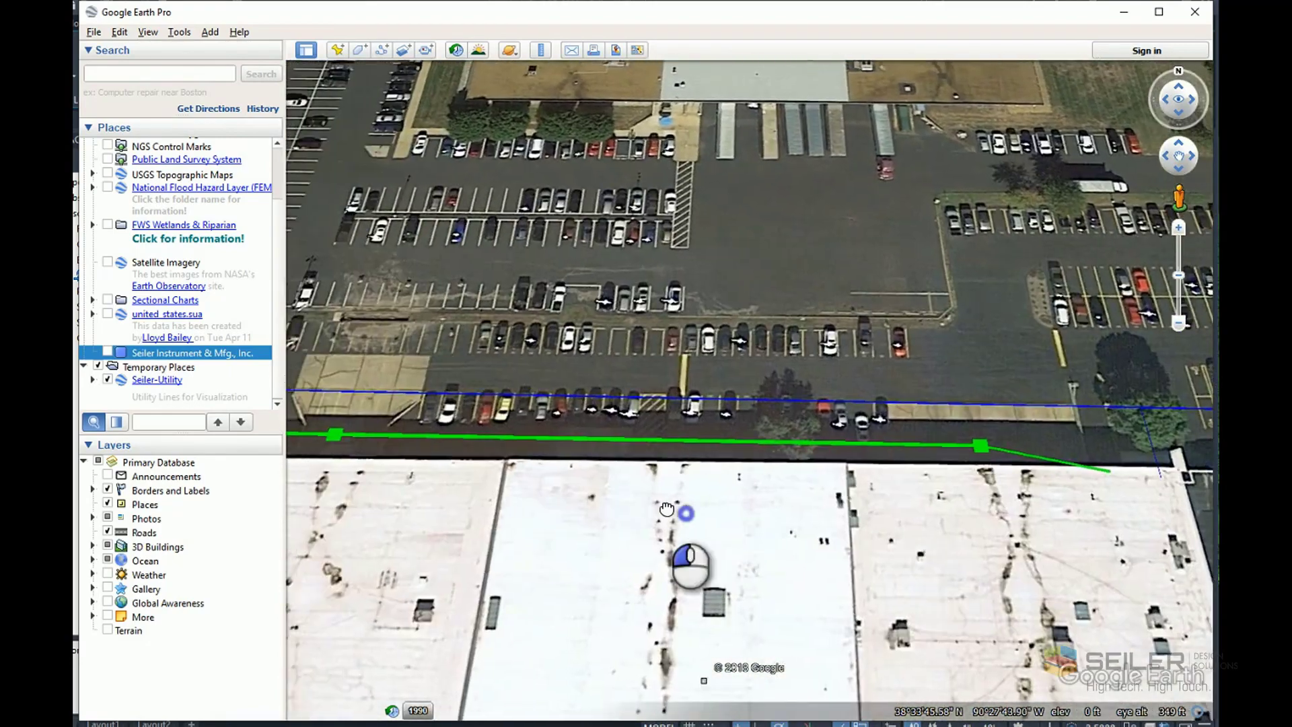
pyautogui.scroll(-5, 660, 499)
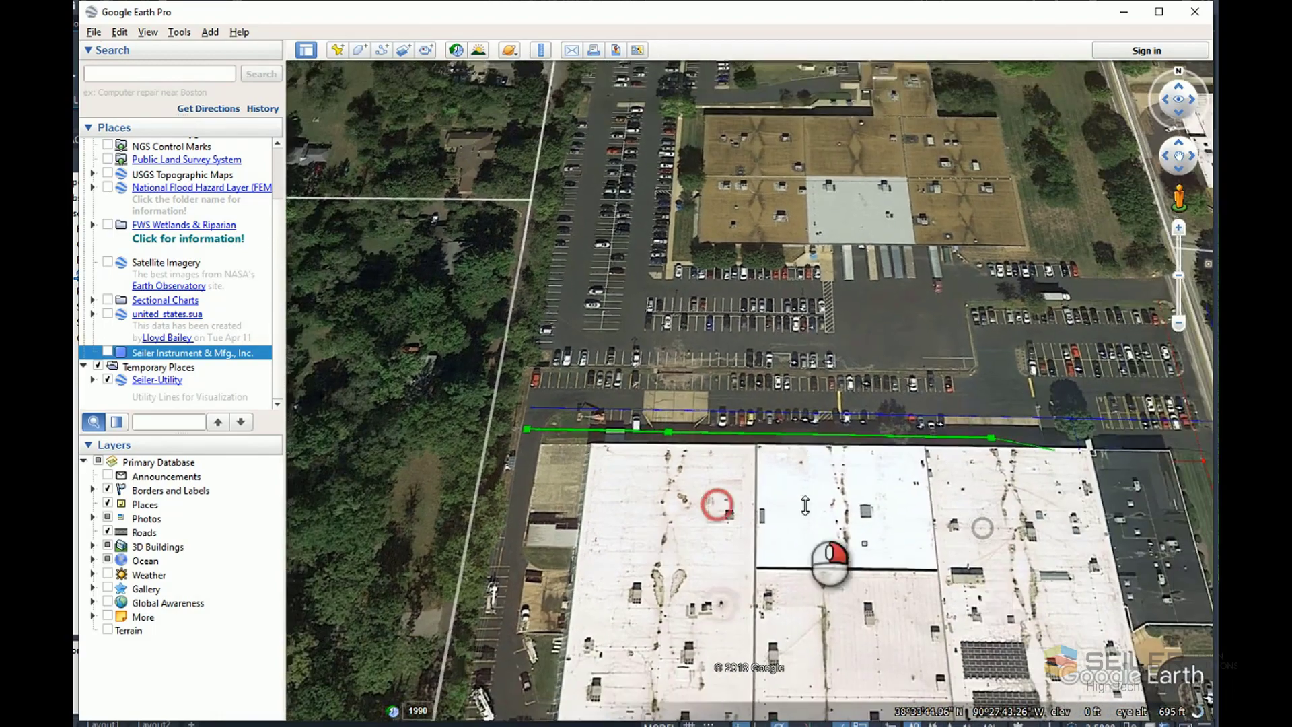
pyautogui.scroll(-3, 777, 509)
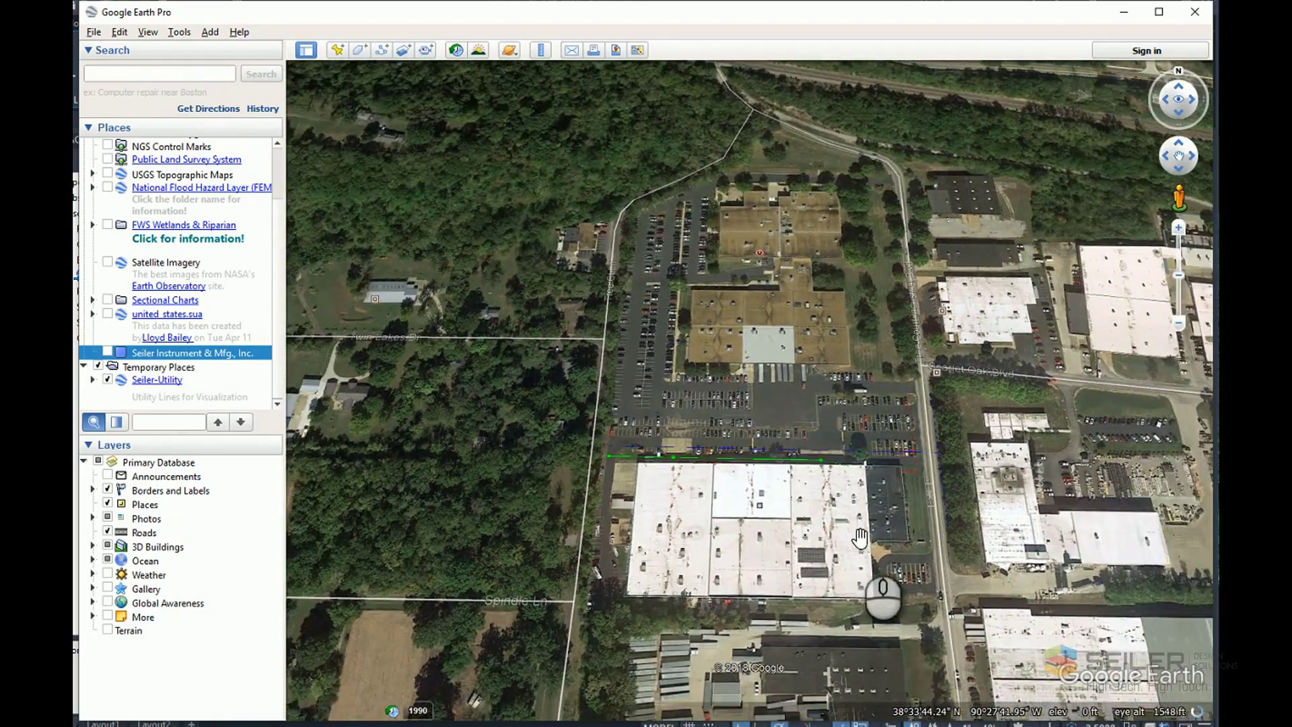